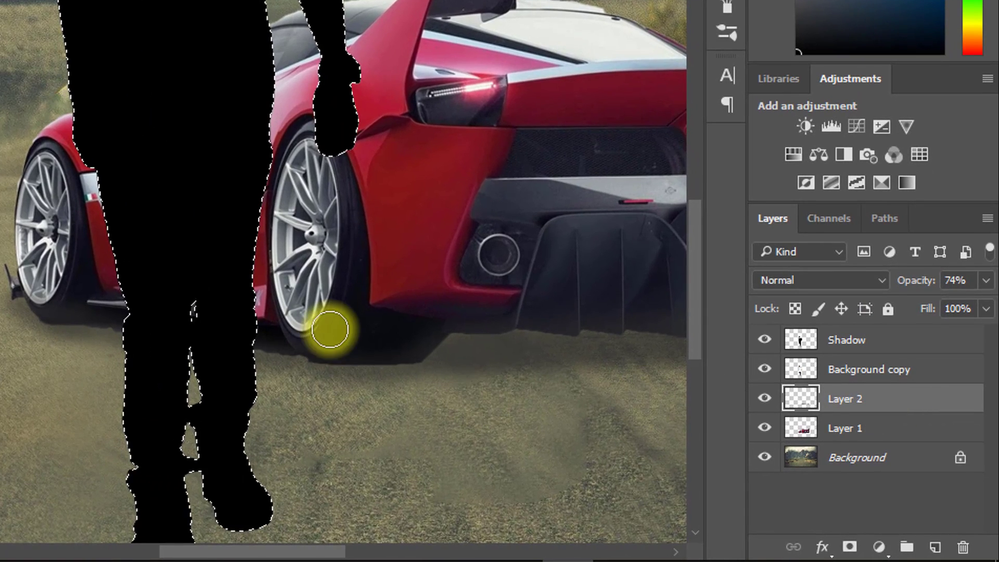
Rename Layer 2 as "car shadow"
{"action": "double_click", "coordinate": [849, 407]}
{"action": "type", "text": "carshadow"}
{"action": "key", "text": "Return"}
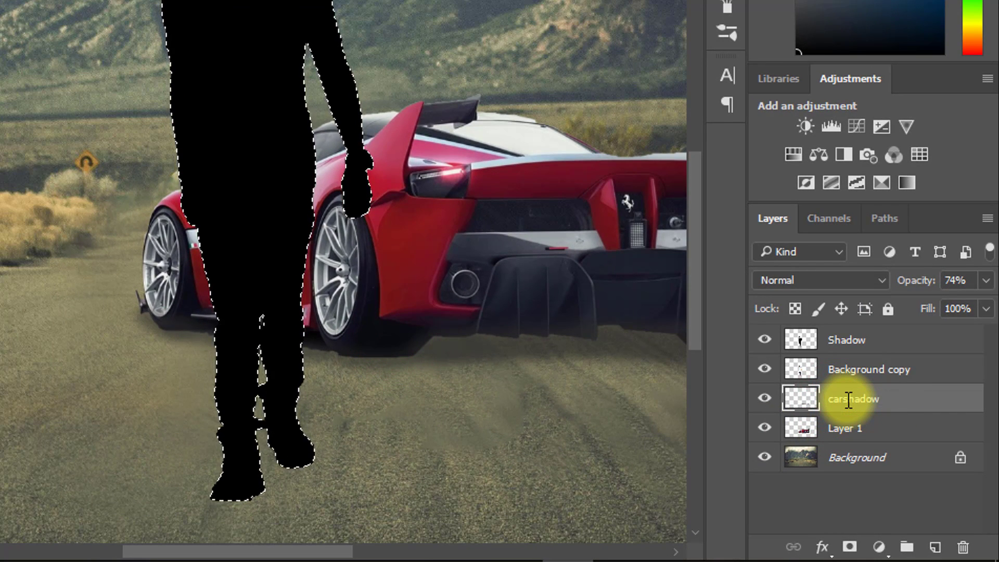
Free-transform the Shadow layer, folding the man's silhouette down and slanting it across the road to the right of his feet
{"action": "left_click", "coordinate": [847, 348]}
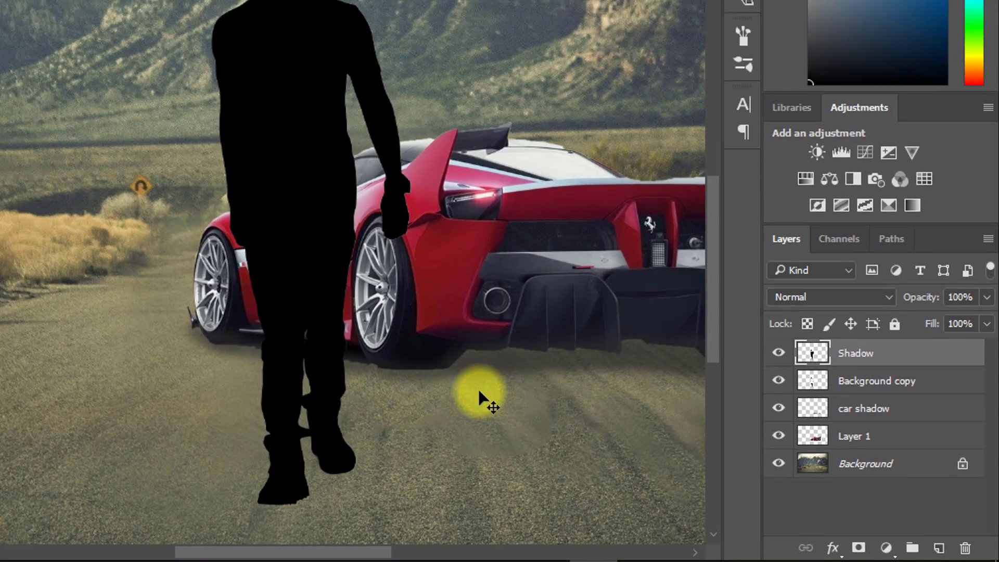
{"action": "key", "text": "ctrl+t"}
{"action": "scroll", "coordinate": [322, 257], "scroll_direction": "down", "scroll_amount": 4}
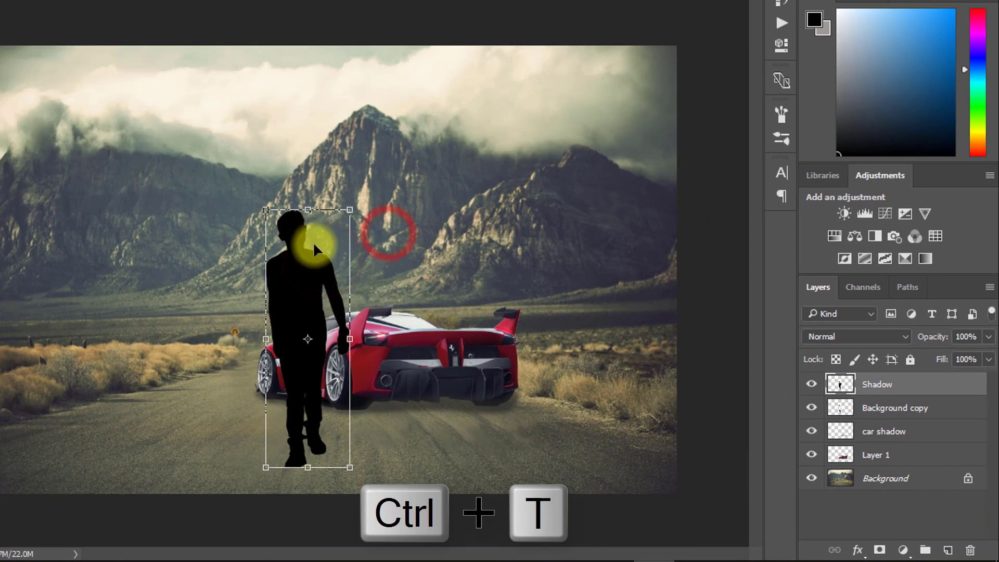
{"action": "key", "text": "ctrl"}
{"action": "left_click_drag", "start_coordinate": [310, 216], "coordinate": [446, 561]}
{"action": "left_click_drag", "start_coordinate": [490, 500], "coordinate": [497, 475]}
{"action": "left_click_drag", "start_coordinate": [385, 528], "coordinate": [389, 505]}
{"action": "left_click_drag", "start_coordinate": [488, 477], "coordinate": [491, 446]}
{"action": "left_click_drag", "start_coordinate": [393, 497], "coordinate": [392, 475]}
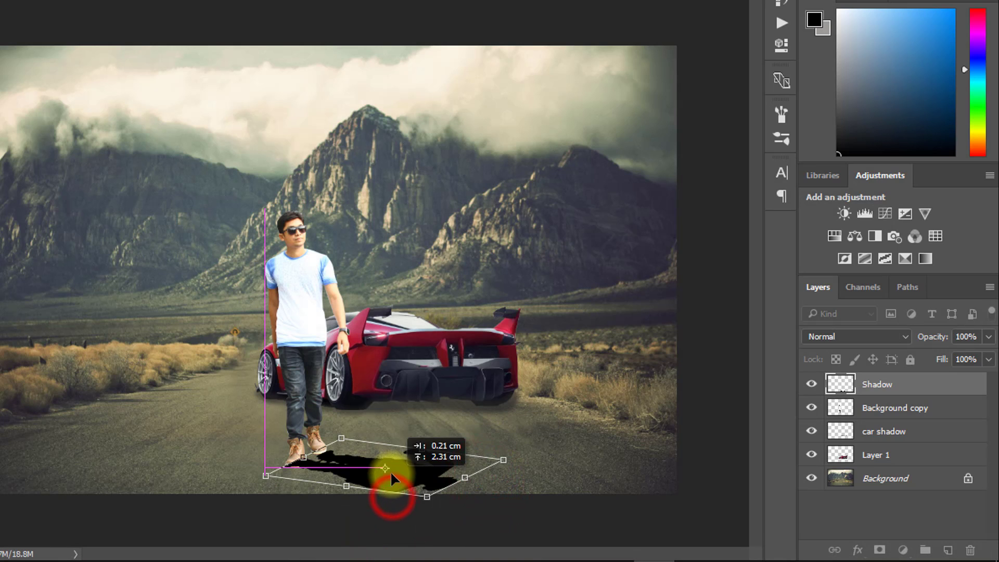
Nudge the slanted silhouette left and slightly up to bring its feet under the man's shoes
{"action": "scroll", "coordinate": [387, 471], "scroll_direction": "up", "scroll_amount": 3}
{"action": "key", "text": "Left"}
{"action": "key", "text": "Left"}
{"action": "key", "text": "Left"}
{"action": "key", "text": "Left"}
{"action": "key", "text": "Left"}
{"action": "key", "text": "Left"}
{"action": "key", "text": "Left"}
{"action": "key", "text": "Left"}
{"action": "key", "text": "Left"}
{"action": "key", "text": "Left"}
{"action": "key", "text": "Left"}
{"action": "key", "text": "Left"}
{"action": "key", "text": "Left"}
{"action": "key", "text": "Left"}
{"action": "key", "text": "Up"}
{"action": "key", "text": "Up"}
{"action": "key", "text": "Up"}
{"action": "key", "text": "Up"}
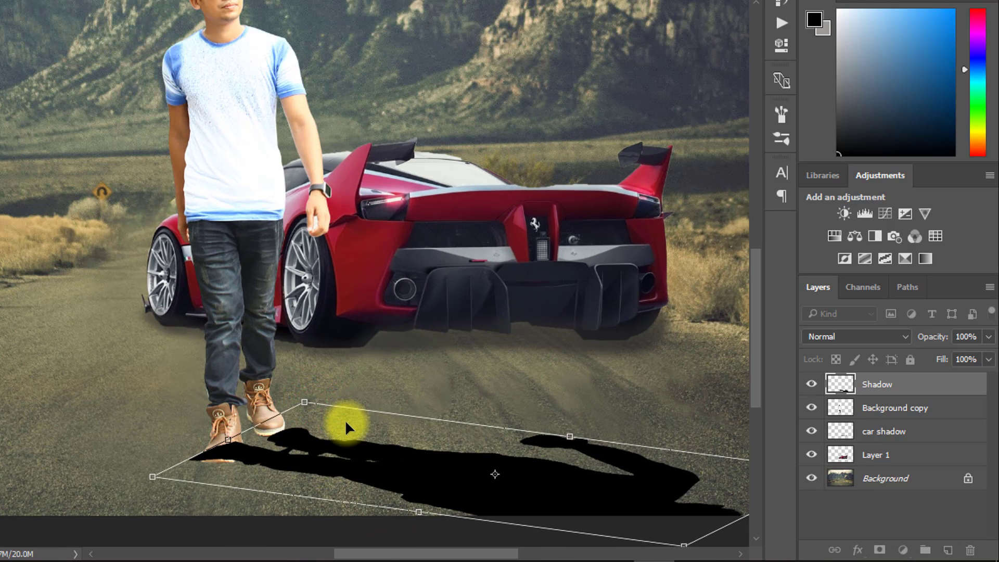
Distort the foot end of the shadow to meet both shoes, apply the transform, and move the Shadow layer beneath Background copy
{"action": "scroll", "coordinate": [346, 419], "scroll_direction": "down", "scroll_amount": 2}
{"action": "right_click", "coordinate": [276, 489]}
{"action": "left_click", "coordinate": [338, 338]}
{"action": "left_click_drag", "start_coordinate": [257, 477], "coordinate": [244, 462]}
{"action": "left_click_drag", "start_coordinate": [155, 501], "coordinate": [170, 524]}
{"action": "key", "text": "Return"}
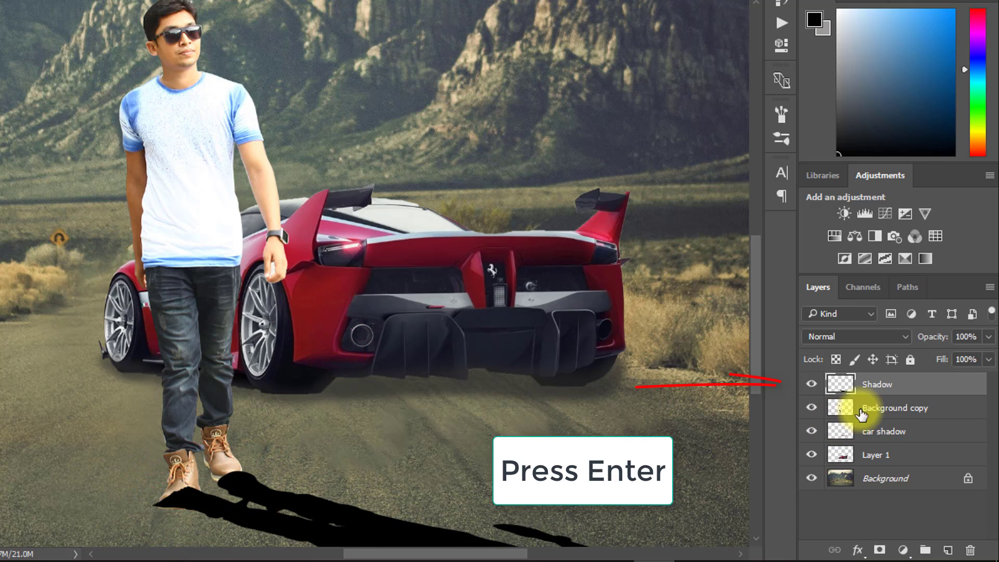
{"action": "left_click_drag", "start_coordinate": [879, 390], "coordinate": [885, 409]}
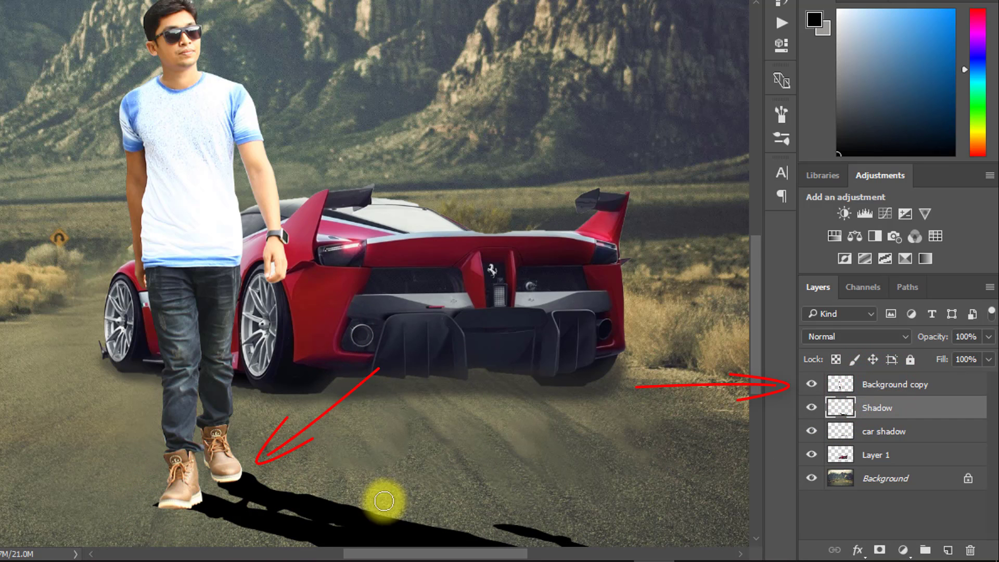
Erase the shadow tip sticking out past the man's front shoe with a soft 100 px Eraser
{"action": "left_click", "coordinate": [267, 490], "text": "alt"}
{"action": "left_click", "coordinate": [267, 490], "text": "alt"}
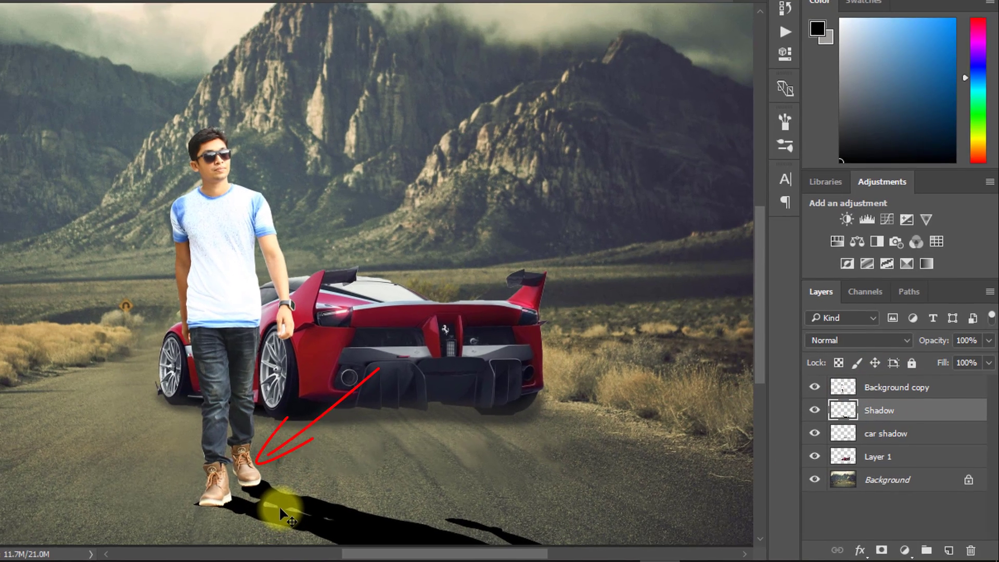
{"action": "left_click", "coordinate": [269, 508], "text": "ctrl"}
{"action": "left_click", "coordinate": [269, 508], "text": "ctrl"}
{"action": "left_click_drag", "start_coordinate": [387, 427], "coordinate": [386, 422]}
{"action": "key", "text": "e"}
{"action": "key", "text": "bracketleft"}
{"action": "key", "text": "bracketleft"}
{"action": "key", "text": "bracketleft"}
{"action": "key", "text": "bracketleft"}
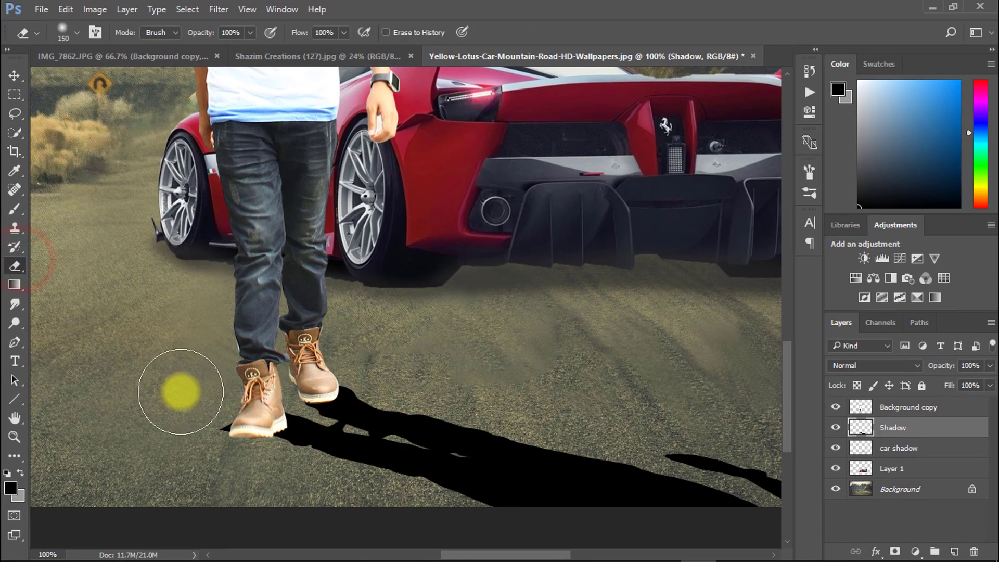
{"action": "left_click", "coordinate": [206, 426]}
{"action": "scroll", "coordinate": [388, 458], "scroll_direction": "down", "scroll_amount": 2}
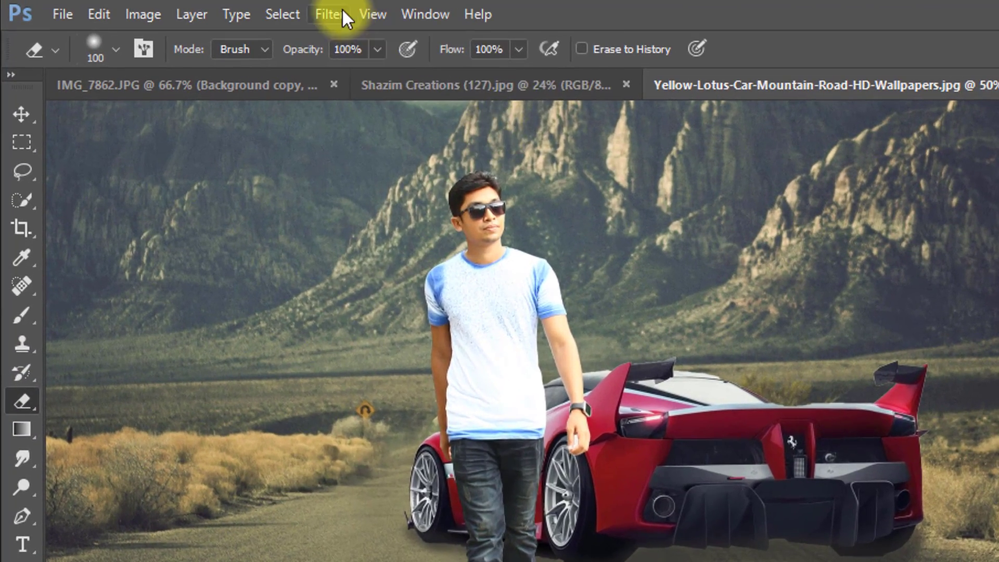
Apply a Gaussian Blur with an 8.6-pixel radius to the man's shadow and lower the Shadow layer's opacity to 39%
{"action": "left_click", "coordinate": [279, 11]}
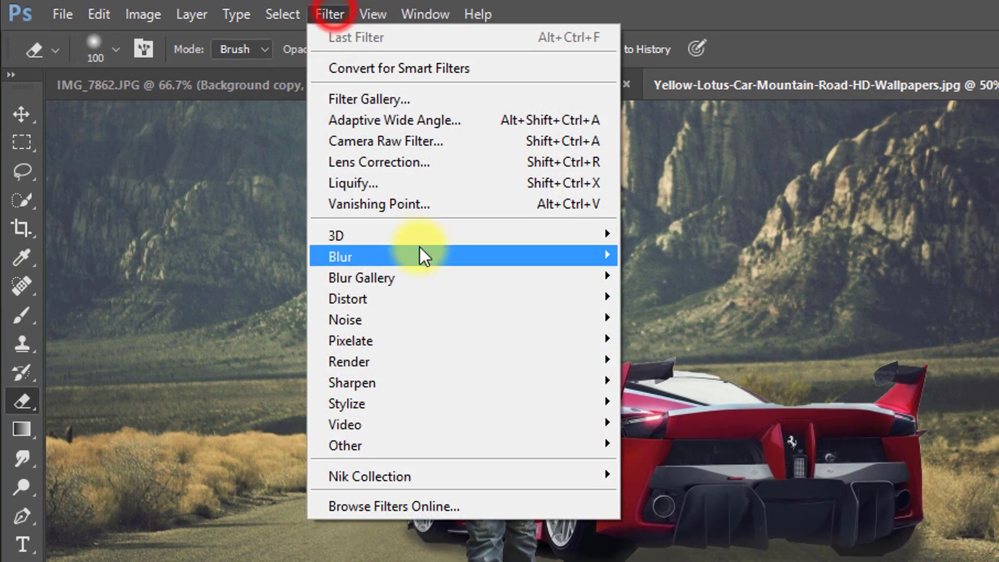
{"action": "mouse_move", "coordinate": [437, 219]}
{"action": "left_click", "coordinate": [682, 340]}
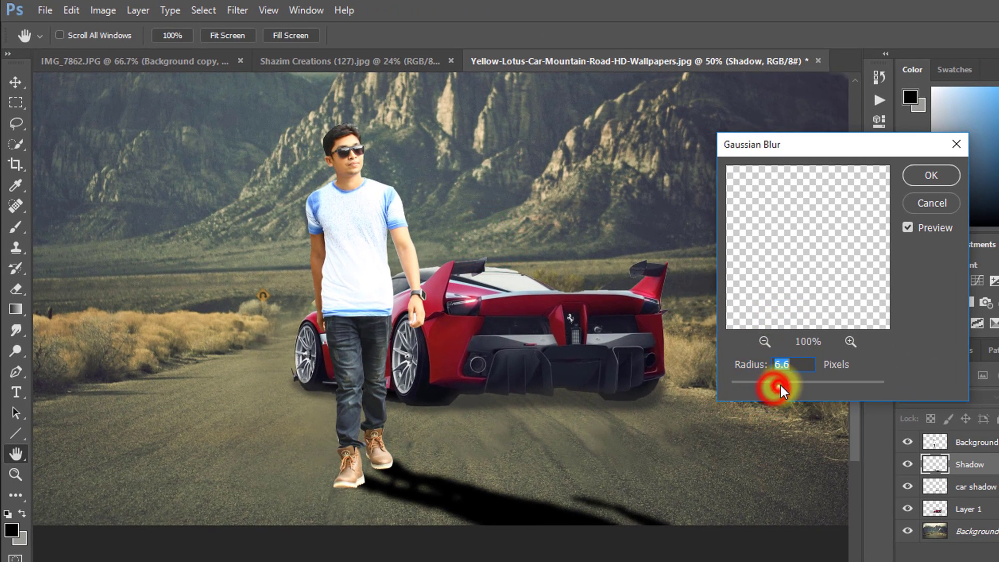
{"action": "mouse_move", "coordinate": [781, 386]}
{"action": "left_mouse_down"}
{"action": "mouse_move", "coordinate": [797, 389]}
{"action": "mouse_move", "coordinate": [785, 386]}
{"action": "left_mouse_up"}
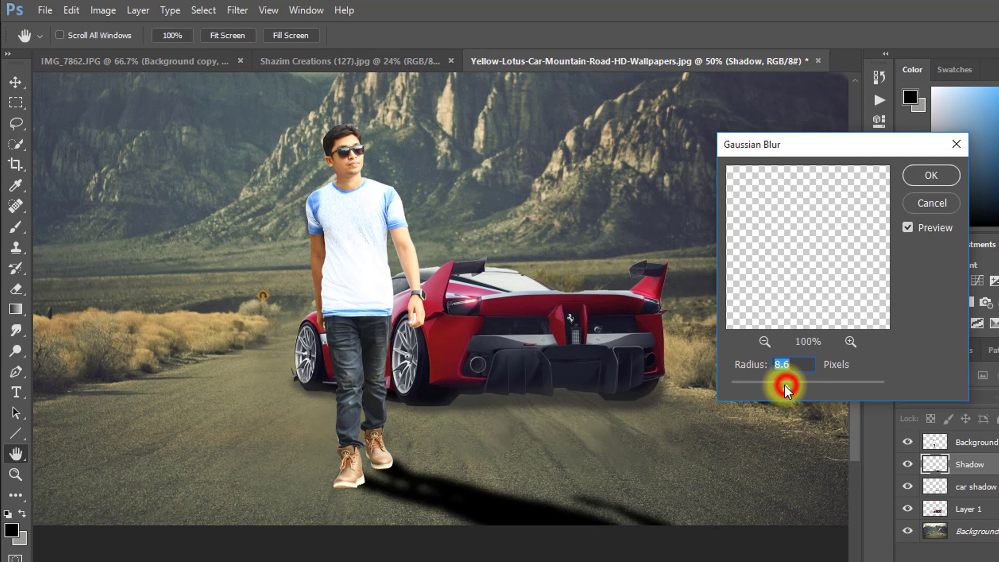
{"action": "left_click", "coordinate": [918, 175]}
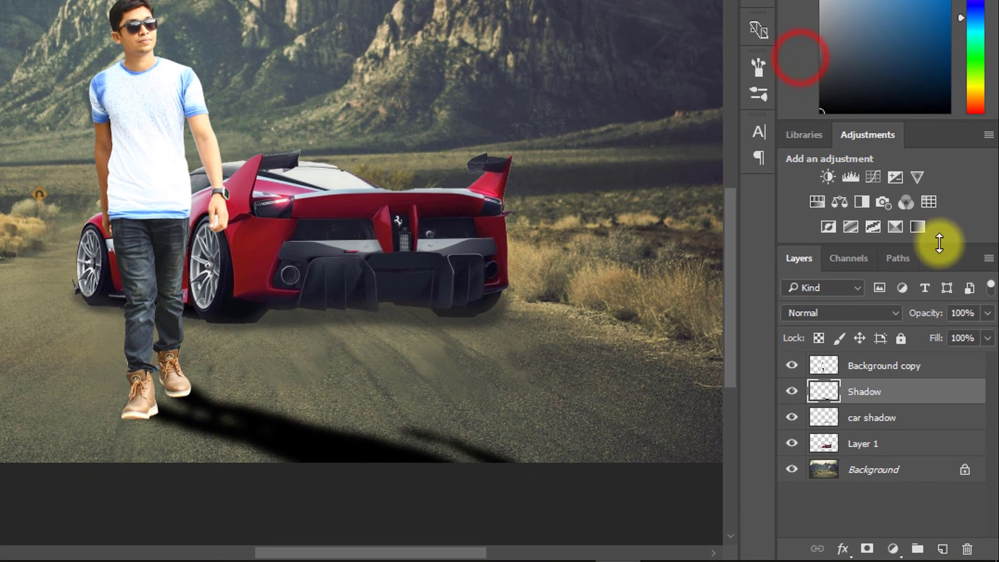
{"action": "left_click_drag", "start_coordinate": [921, 313], "coordinate": [868, 308]}
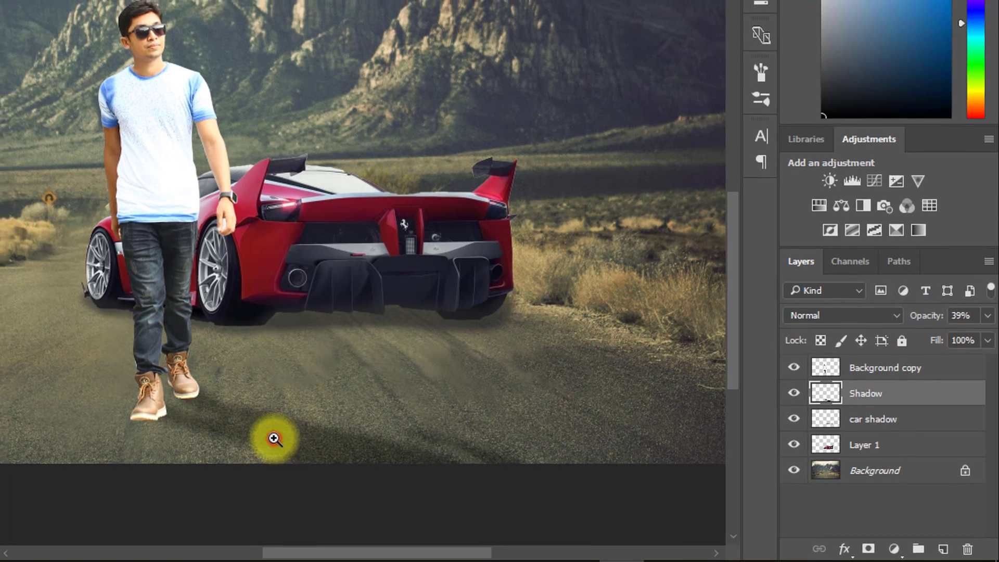
Paint soft black contact shadows along the soles of both shoes on the Shadow layer with a small Brush
{"action": "left_click", "coordinate": [265, 437], "text": "ctrl"}
{"action": "left_click_drag", "start_coordinate": [265, 436], "coordinate": [269, 360]}
{"action": "left_click", "coordinate": [218, 341], "text": "ctrl"}
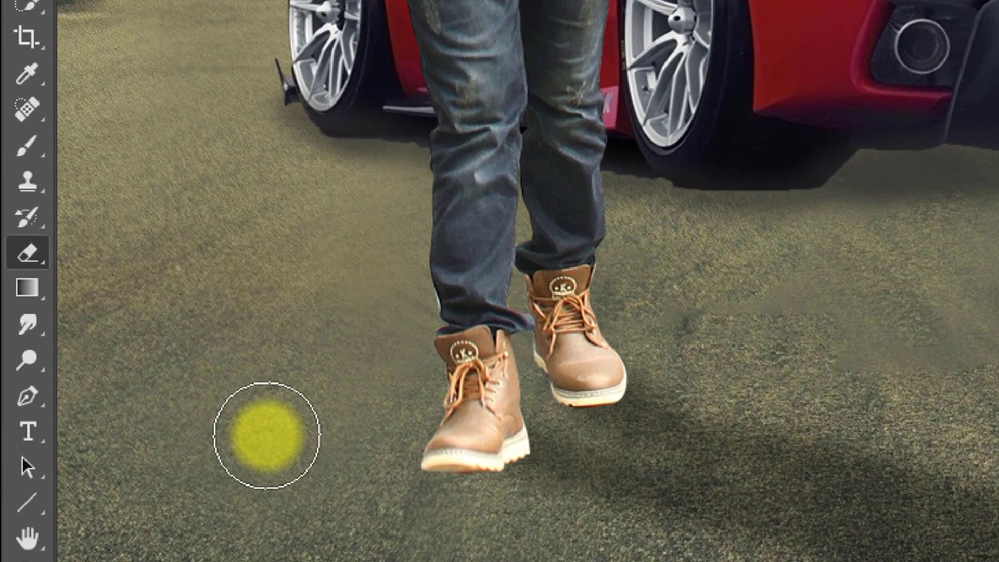
{"action": "key", "text": "b"}
{"action": "left_click", "coordinate": [576, 561], "text": "ctrl"}
{"action": "mouse_move", "coordinate": [441, 371]}
{"action": "left_mouse_down"}
{"action": "mouse_move", "coordinate": [295, 372]}
{"action": "mouse_move", "coordinate": [409, 372]}
{"action": "mouse_move", "coordinate": [348, 389]}
{"action": "mouse_move", "coordinate": [462, 360]}
{"action": "mouse_move", "coordinate": [562, 243]}
{"action": "left_mouse_up"}
{"action": "key", "text": "bracketleft"}
{"action": "key", "text": "bracketleft"}
{"action": "key", "text": "bracketleft"}
{"action": "key", "text": "bracketleft"}
{"action": "mouse_move", "coordinate": [515, 174]}
{"action": "left_mouse_down"}
{"action": "mouse_move", "coordinate": [550, 221]}
{"action": "mouse_move", "coordinate": [615, 243]}
{"action": "mouse_move", "coordinate": [691, 228]}
{"action": "mouse_move", "coordinate": [572, 245]}
{"action": "mouse_move", "coordinate": [513, 193]}
{"action": "left_mouse_up"}
{"action": "left_click", "coordinate": [450, 370]}
{"action": "left_click", "coordinate": [286, 393]}
{"action": "left_click", "coordinate": [417, 376]}
{"action": "left_click_drag", "start_coordinate": [314, 381], "coordinate": [484, 357]}
{"action": "left_click", "coordinate": [492, 388], "text": "alt"}
{"action": "left_click", "coordinate": [492, 388], "text": "alt"}
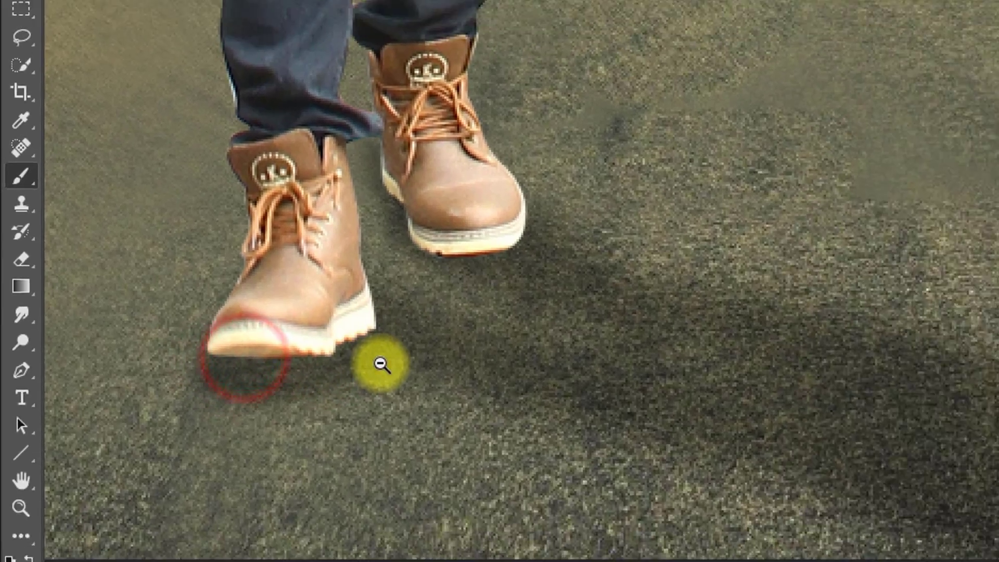
Paint a soft black shadow on the ground beside and behind the car on the Shadow layer with a 60 px Brush
{"action": "left_click", "coordinate": [292, 323], "text": "ctrl"}
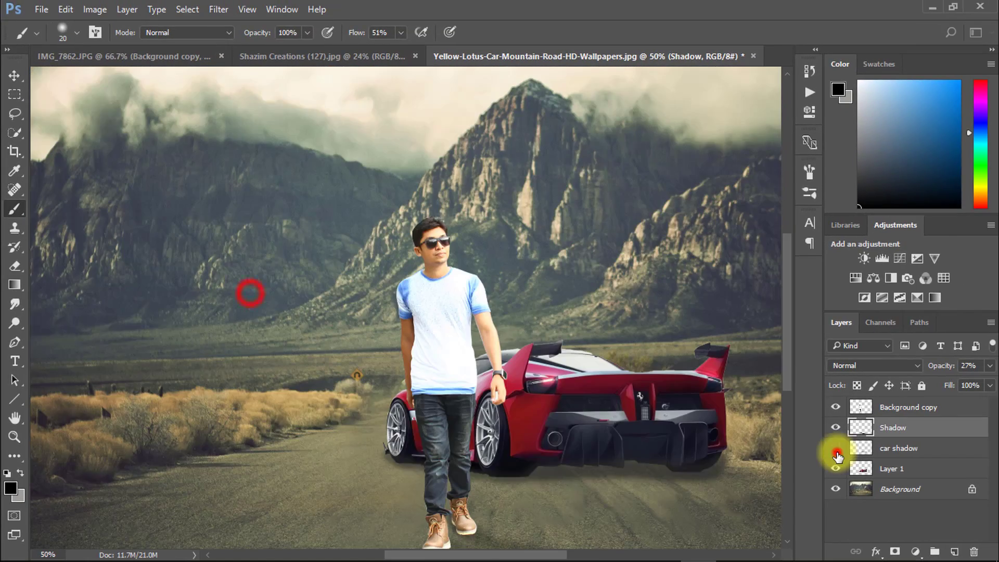
{"action": "left_click", "coordinate": [837, 451]}
{"action": "left_click", "coordinate": [837, 451]}
{"action": "left_click", "coordinate": [748, 449], "text": "ctrl"}
{"action": "left_click_drag", "start_coordinate": [741, 451], "coordinate": [589, 420]}
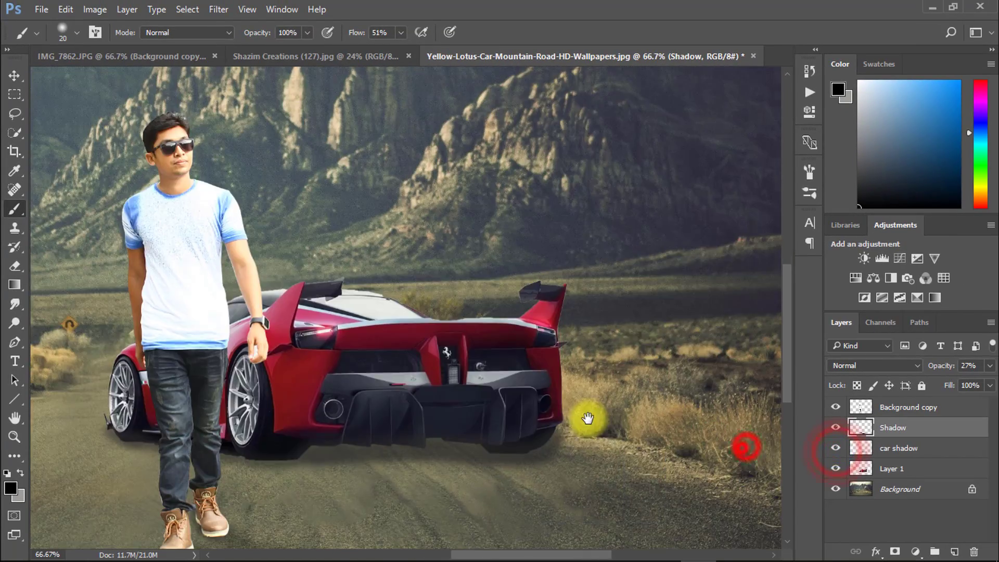
{"action": "left_click", "coordinate": [560, 438]}
{"action": "left_click_drag", "start_coordinate": [568, 445], "coordinate": [611, 439]}
{"action": "left_click_drag", "start_coordinate": [583, 443], "coordinate": [675, 428]}
{"action": "left_click_drag", "start_coordinate": [529, 450], "coordinate": [629, 433]}
{"action": "left_click_drag", "start_coordinate": [573, 448], "coordinate": [670, 415]}
{"action": "left_click_drag", "start_coordinate": [587, 422], "coordinate": [620, 378]}
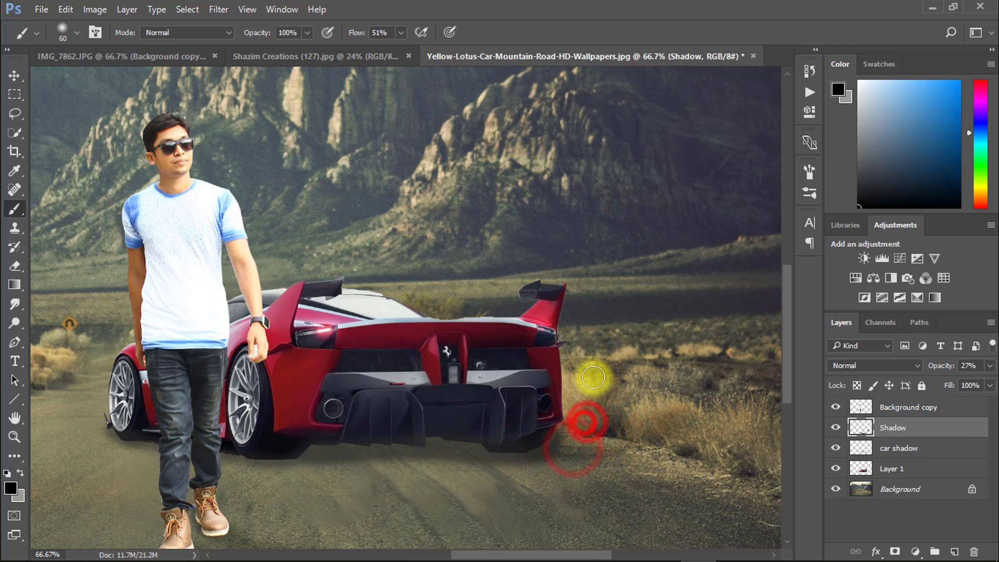
{"action": "scroll", "coordinate": [568, 440], "scroll_direction": "down", "scroll_amount": 1}
{"action": "left_click_drag", "start_coordinate": [569, 442], "coordinate": [401, 446]}
{"action": "left_click_drag", "start_coordinate": [402, 446], "coordinate": [504, 448]}
Scale the man on the Background copy layer to about 116.5% and nudge him upward
{"action": "scroll", "coordinate": [504, 448], "scroll_direction": "down", "scroll_amount": 1}
{"action": "left_click", "coordinate": [866, 410]}
{"action": "key", "text": "ctrl+t"}
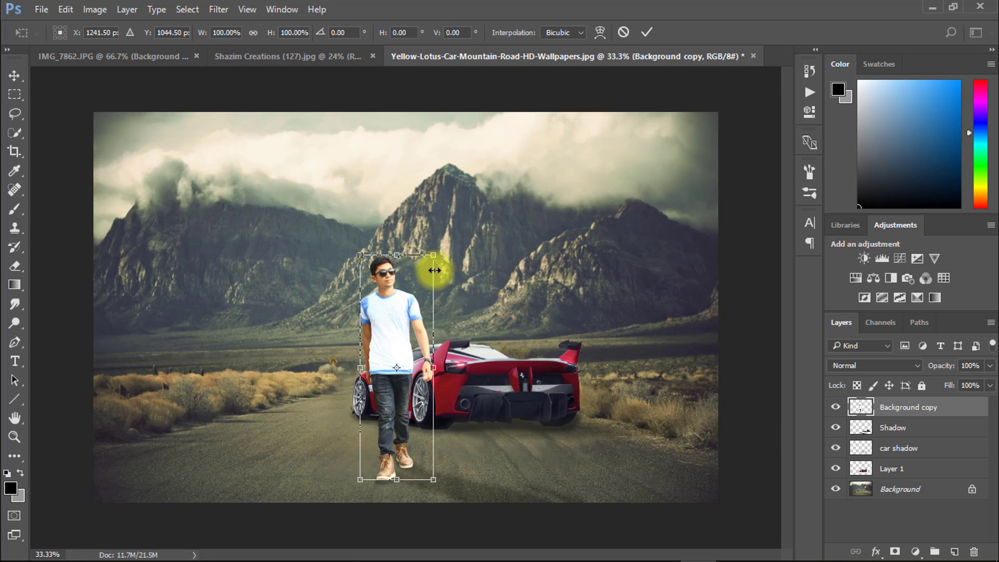
{"action": "left_click_drag", "start_coordinate": [436, 252], "coordinate": [452, 237]}
{"action": "key", "text": "Up"}
{"action": "key", "text": "Up"}
{"action": "key", "text": "Up"}
{"action": "key", "text": "Up"}
{"action": "key", "text": "Up"}
{"action": "key", "text": "Up"}
{"action": "key", "text": "Up"}
{"action": "key", "text": "Up"}
{"action": "key", "text": "Up"}
{"action": "key", "text": "Up"}
{"action": "key", "text": "Up"}
{"action": "key", "text": "Up"}
{"action": "key", "text": "Up"}
{"action": "key", "text": "Up"}
{"action": "key", "text": "Up"}
{"action": "key", "text": "Up"}
{"action": "key", "text": "Up"}
{"action": "key", "text": "Up"}
{"action": "key", "text": "Up"}
{"action": "key", "text": "Up"}
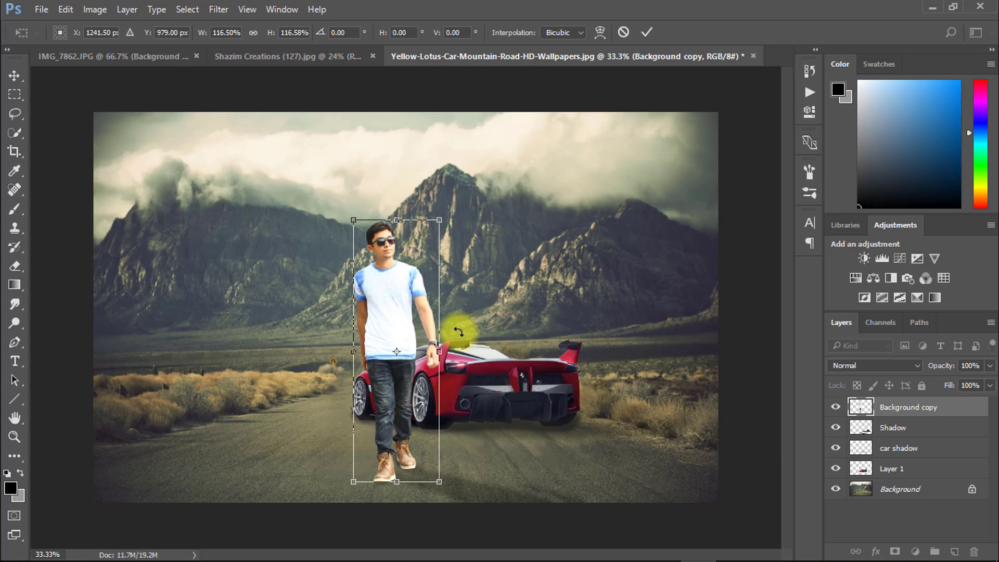
{"action": "key", "text": "Return"}
Scale the Shadow layer proportionally to about 105% from its lower outer corner to suit the enlarged man
{"action": "key", "text": "b"}
{"action": "left_click", "coordinate": [844, 430]}
{"action": "key", "text": "ctrl+t"}
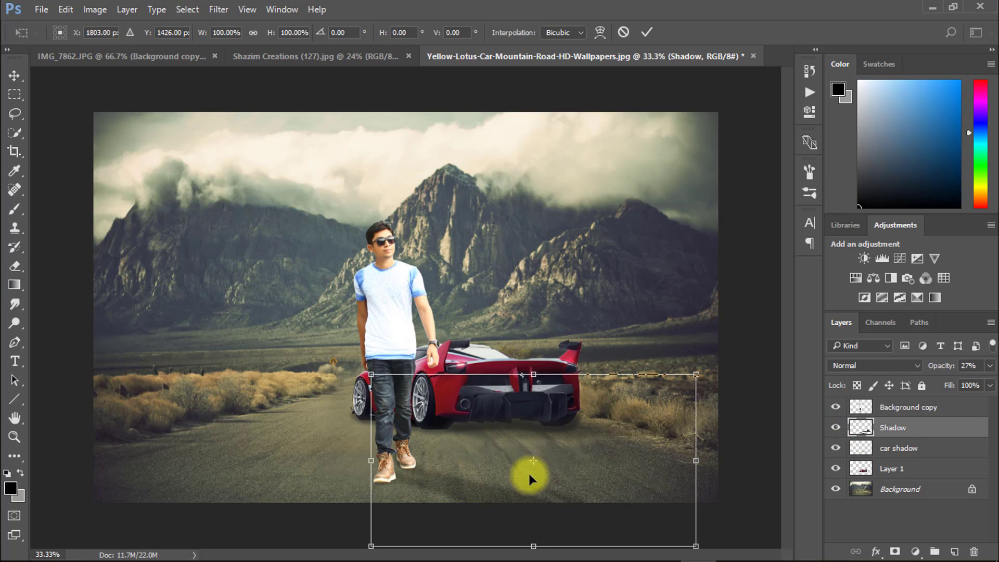
{"action": "left_click", "coordinate": [557, 445], "text": "alt"}
{"action": "left_click_drag", "start_coordinate": [624, 487], "coordinate": [636, 499]}
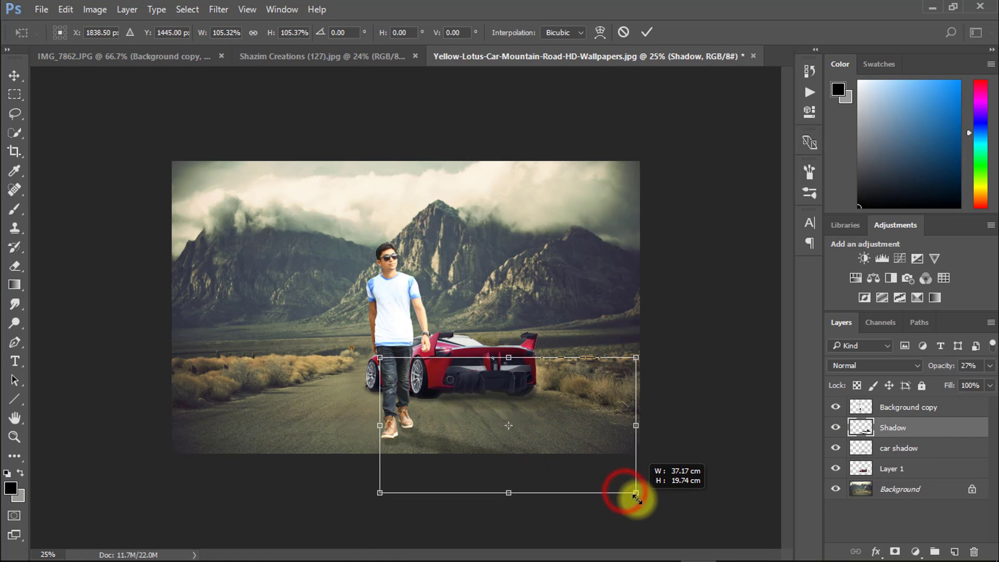
{"action": "key", "text": "Return"}
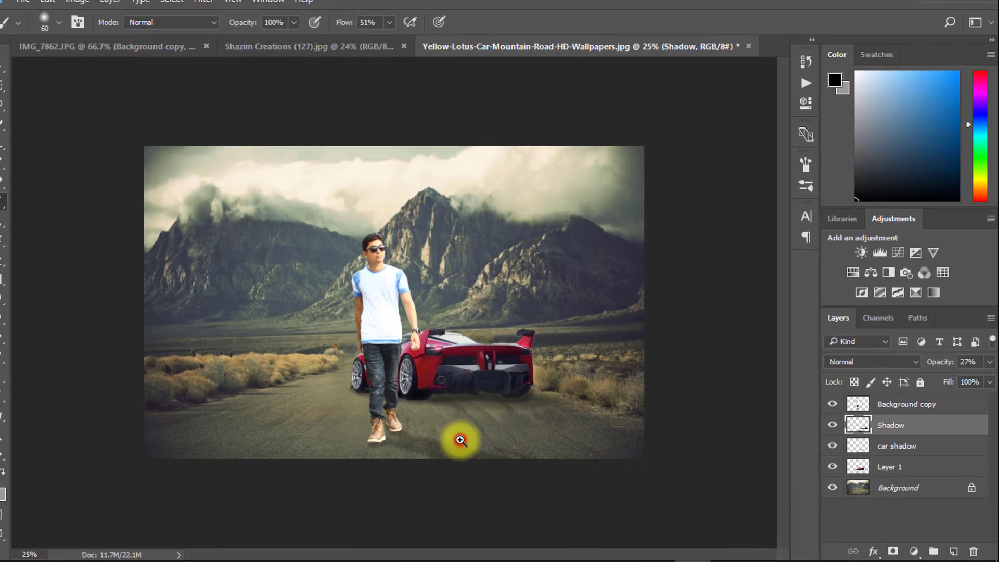
Set the Shadow layer's opacity to 31%
{"action": "left_click", "coordinate": [471, 440]}
{"action": "left_click", "coordinate": [305, 400]}
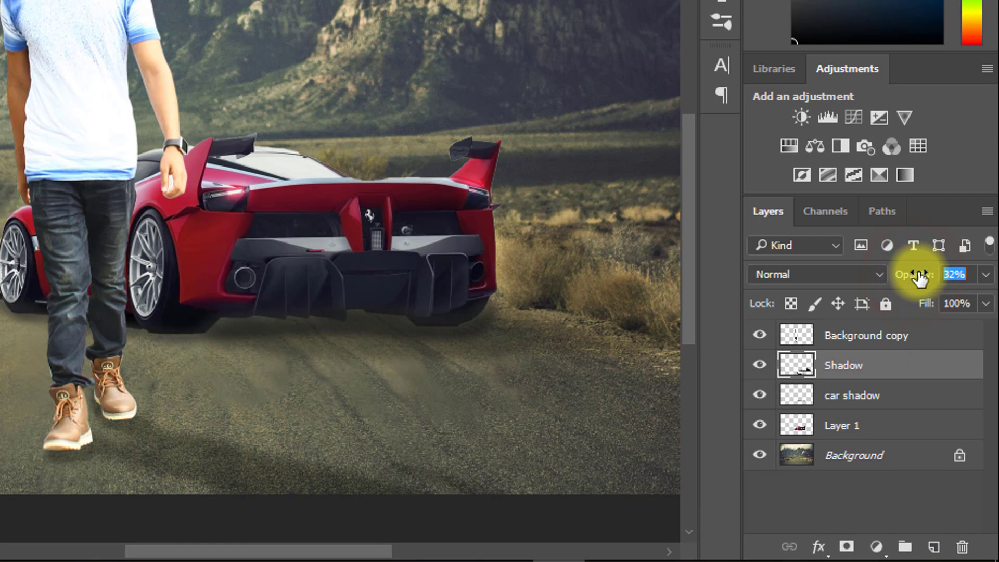
{"action": "left_click", "coordinate": [301, 349], "text": "alt"}
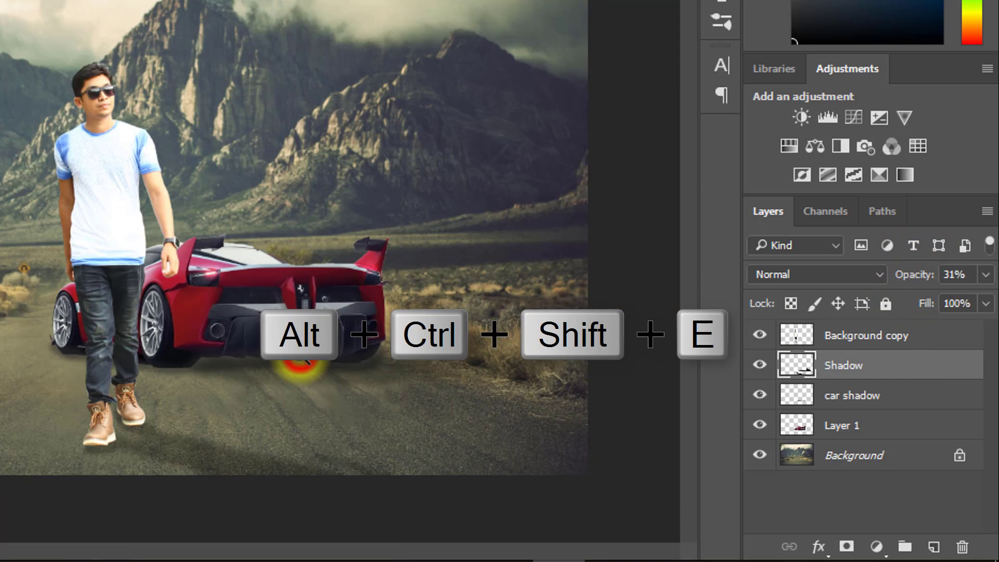
{"action": "left_click", "coordinate": [302, 350], "text": "alt"}
Stamp all visible layers into a new layer above Background copy and add a Color Lookup adjustment layer over it
{"action": "left_click", "coordinate": [864, 333]}
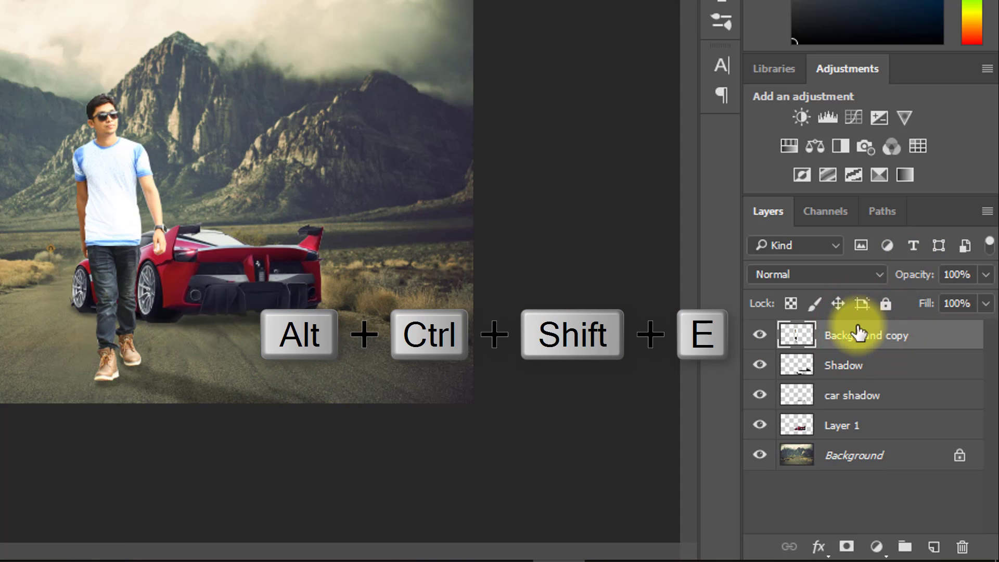
{"action": "key", "text": "ctrl+alt+shift+e"}
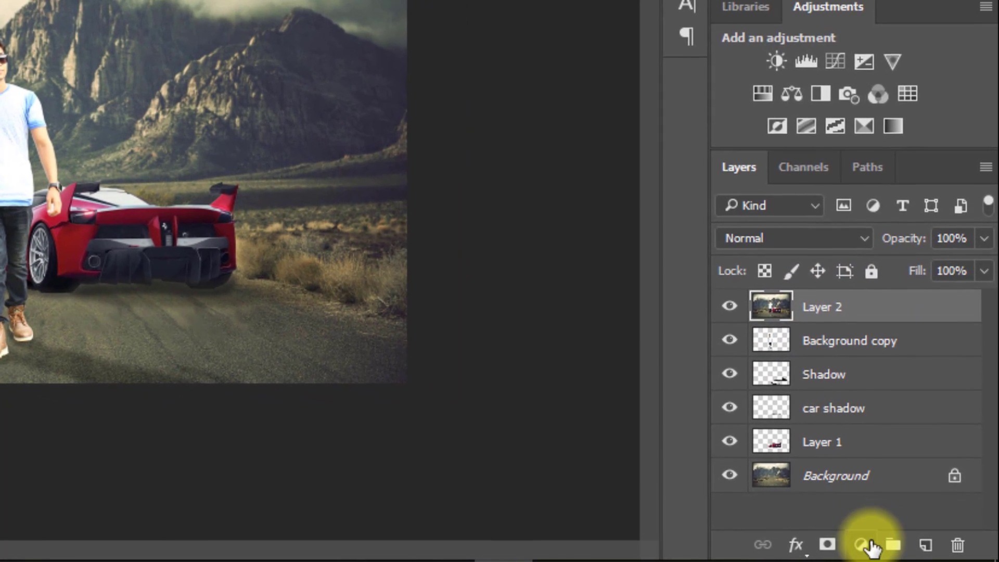
{"action": "left_click", "coordinate": [877, 546]}
{"action": "left_click", "coordinate": [820, 381]}
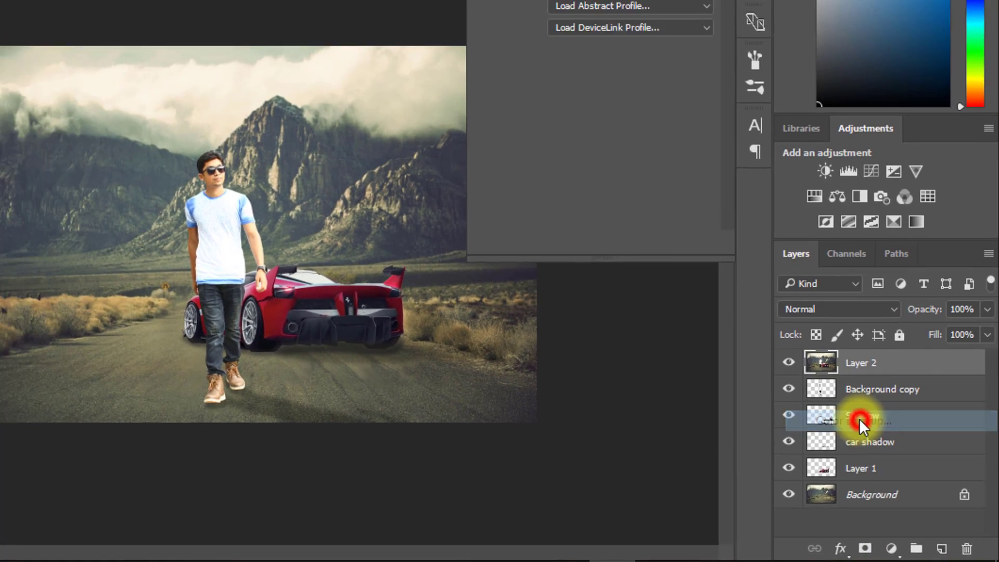
Try the NightFromDay.CUBE and Moonlight.3DL files as the Color Lookup's 3DLUT
{"action": "left_click", "coordinate": [668, 56]}
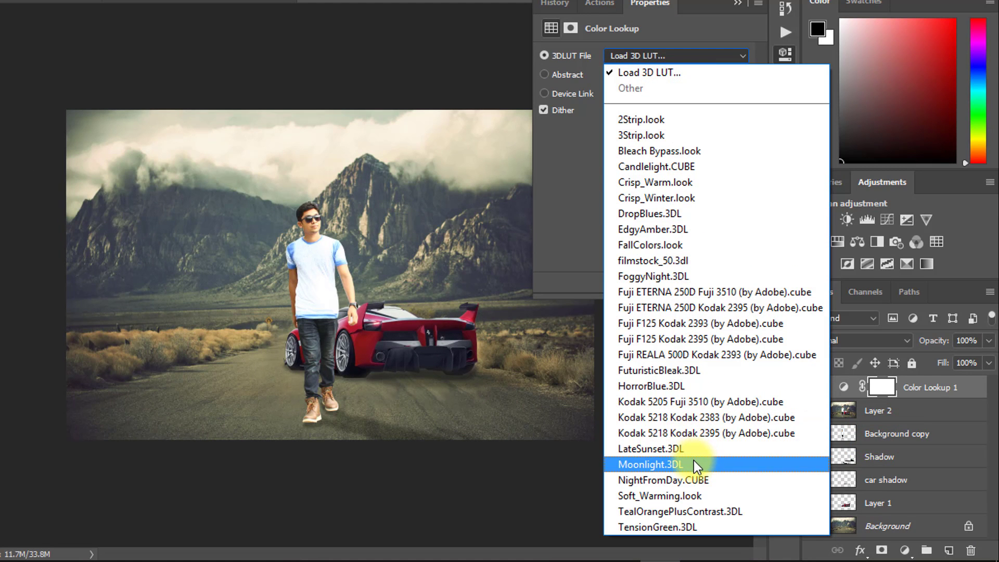
{"action": "left_click", "coordinate": [673, 479]}
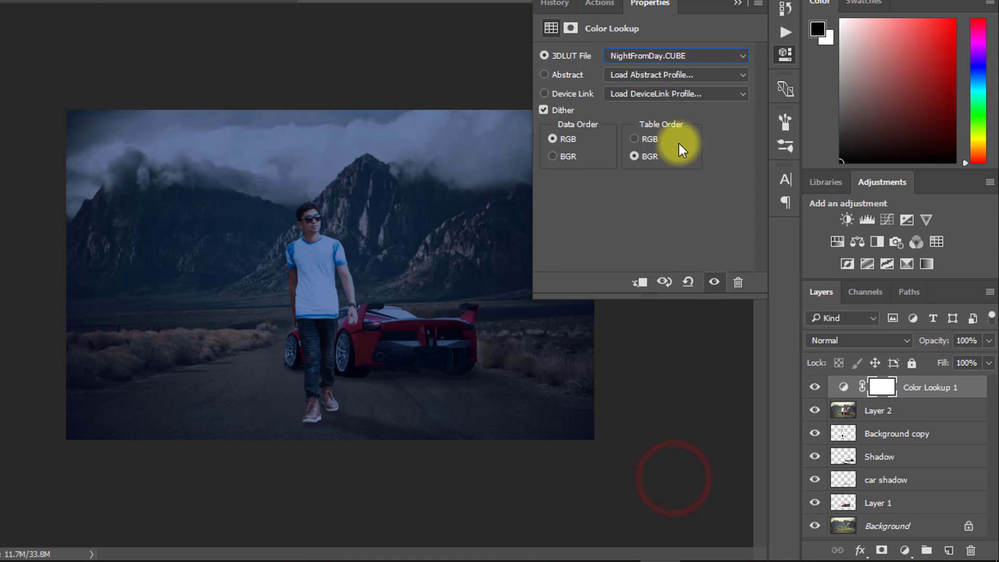
{"action": "left_click", "coordinate": [677, 56]}
{"action": "left_click", "coordinate": [670, 464]}
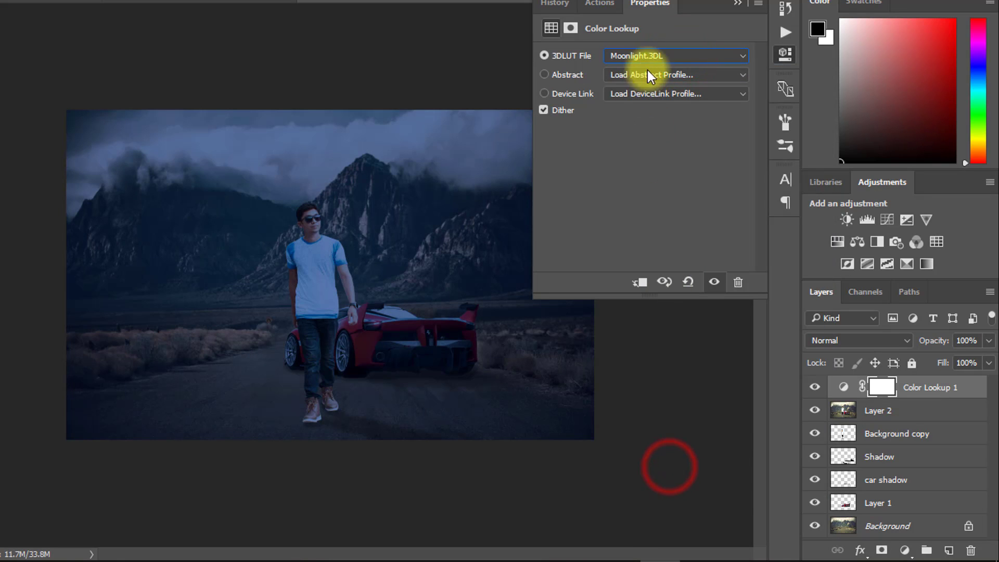
Set the Color Lookup's 3DLUT file to LateSunset.3DL and reduce the adjustment layer's opacity to 21%
{"action": "left_click", "coordinate": [651, 56]}
{"action": "left_click", "coordinate": [662, 443]}
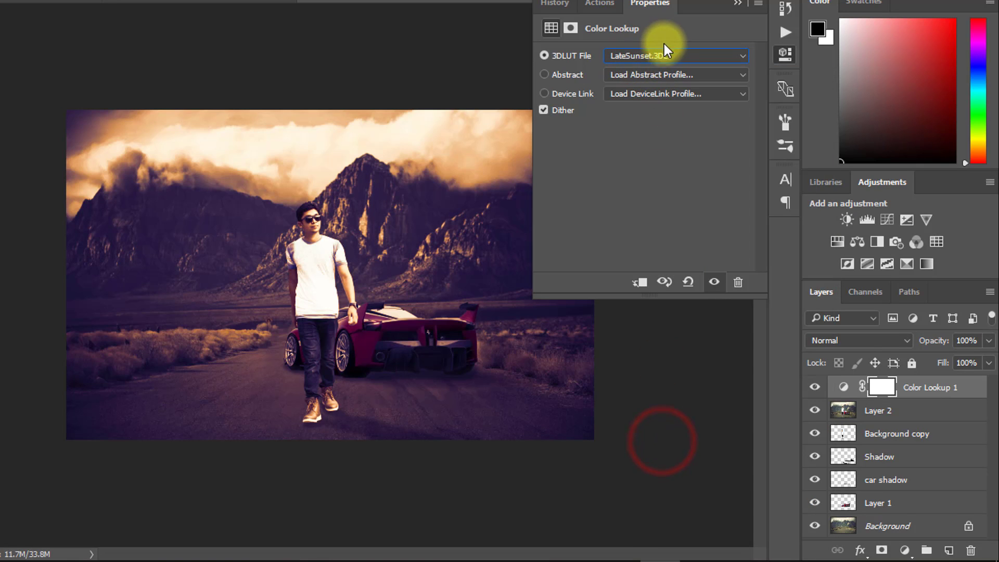
{"action": "left_click_drag", "start_coordinate": [937, 341], "coordinate": [877, 343]}
{"action": "left_click", "coordinate": [733, 7]}
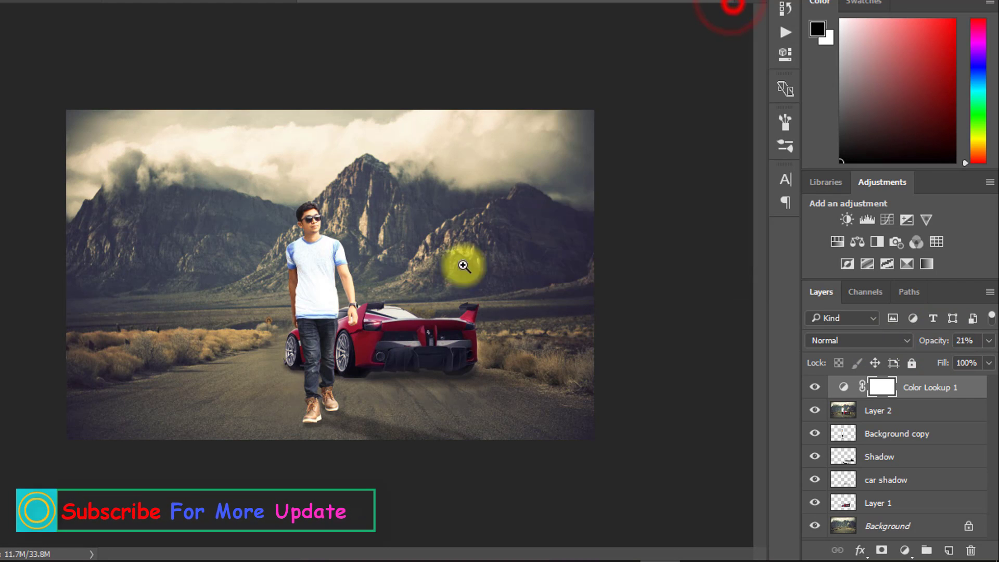
Stamp all visible layers into a new layer above Color Lookup 1 and add a Gradient Fill layer over it
{"action": "left_click", "coordinate": [435, 285]}
{"action": "left_click", "coordinate": [911, 395]}
{"action": "key", "text": "ctrl+alt+shift+e"}
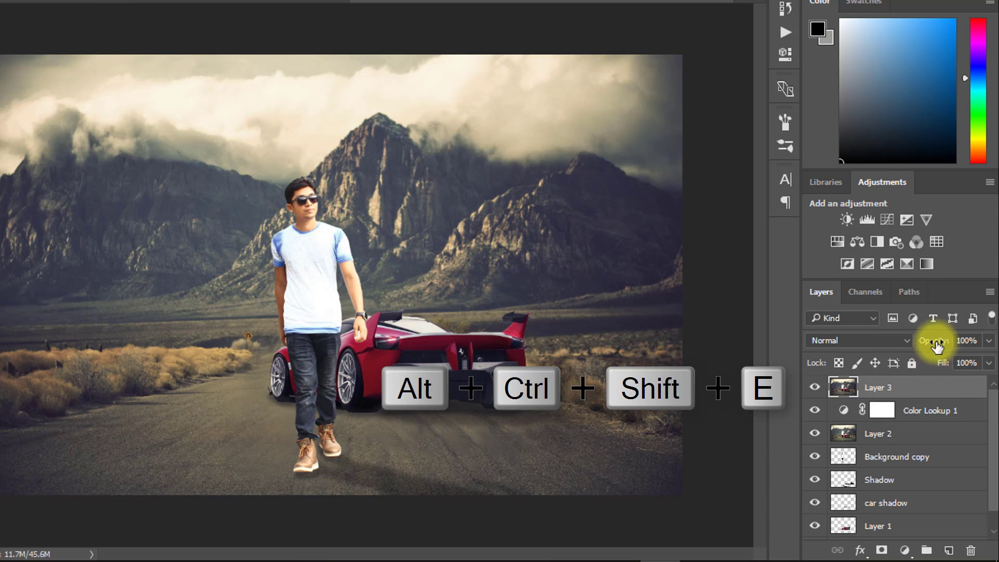
{"action": "left_click", "coordinate": [905, 550]}
{"action": "left_click", "coordinate": [880, 214]}
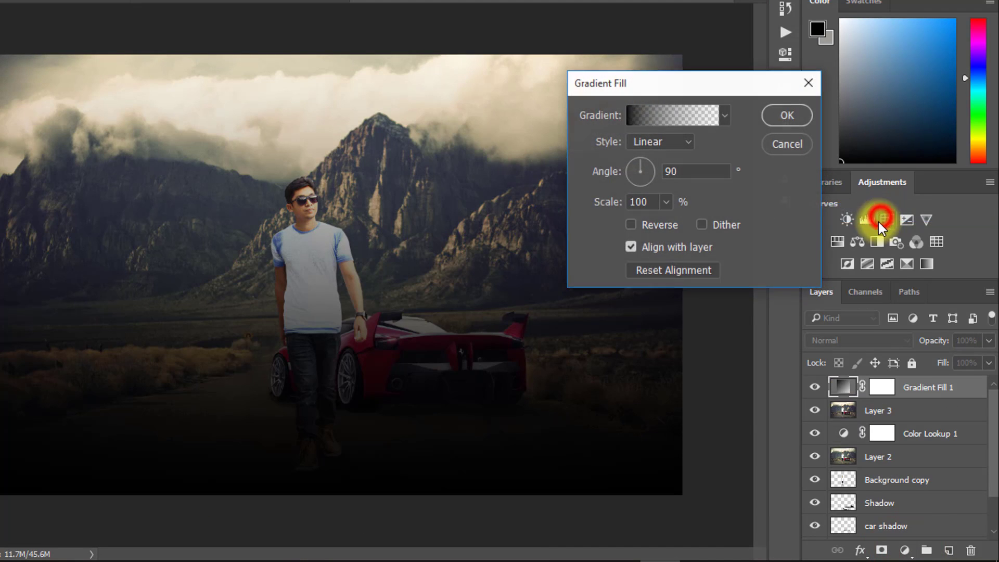
Set the Gradient Fill to the green Vintage18 preset and reduce the fill layer's opacity to 15%
{"action": "left_click", "coordinate": [723, 116]}
{"action": "left_click", "coordinate": [648, 207]}
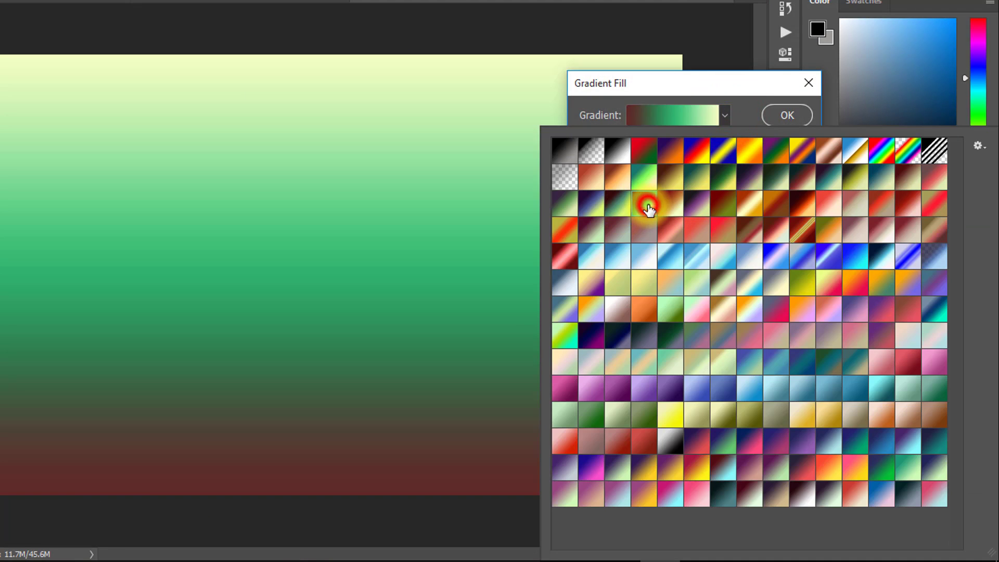
{"action": "left_click", "coordinate": [724, 115]}
{"action": "left_click", "coordinate": [780, 115]}
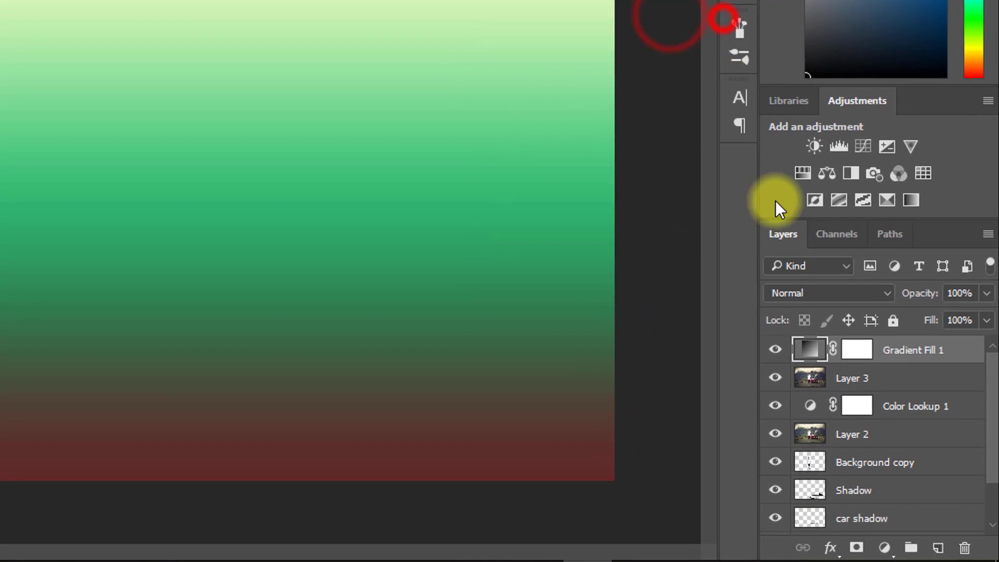
{"action": "left_click_drag", "start_coordinate": [933, 337], "coordinate": [911, 343]}
{"action": "left_click_drag", "start_coordinate": [894, 293], "coordinate": [845, 291]}
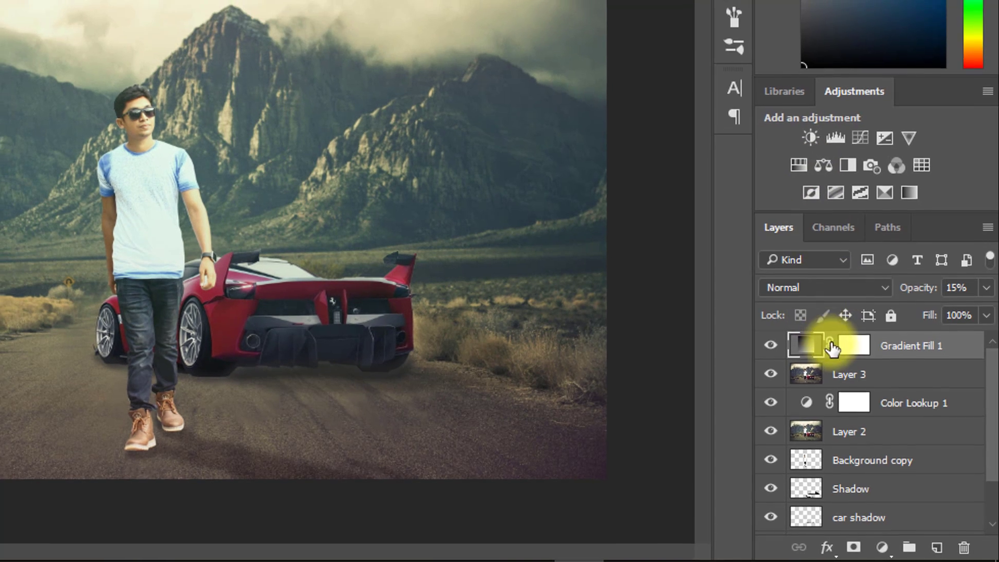
Open Gradient Fill 1's gradient for editing and try the Blue, Red, Yellow and Violet, Green, Orange presets
{"action": "double_click", "coordinate": [806, 344]}
{"action": "left_click", "coordinate": [707, 101]}
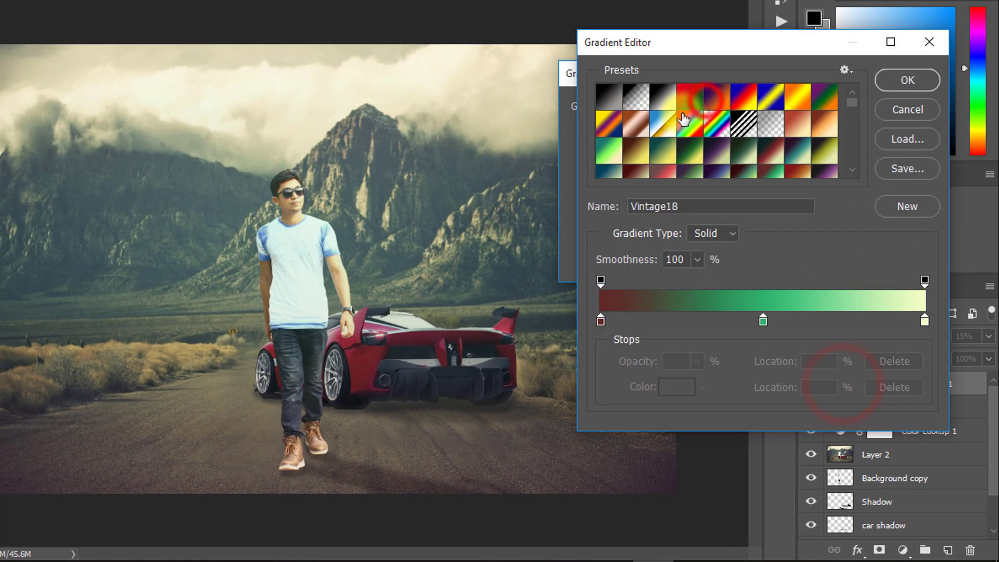
{"action": "left_click", "coordinate": [715, 98]}
{"action": "left_click", "coordinate": [750, 102]}
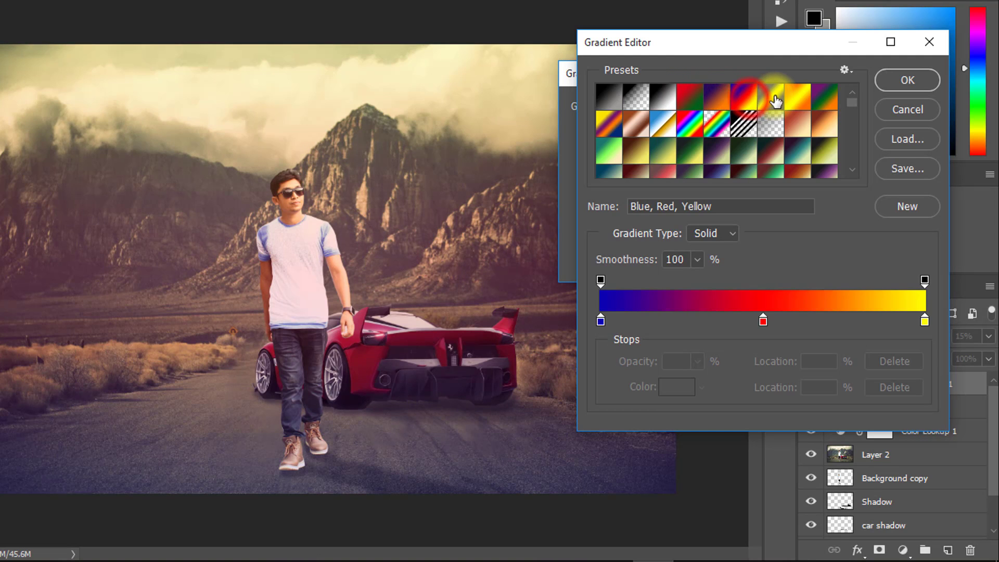
{"action": "left_click", "coordinate": [798, 98]}
{"action": "left_click", "coordinate": [824, 98]}
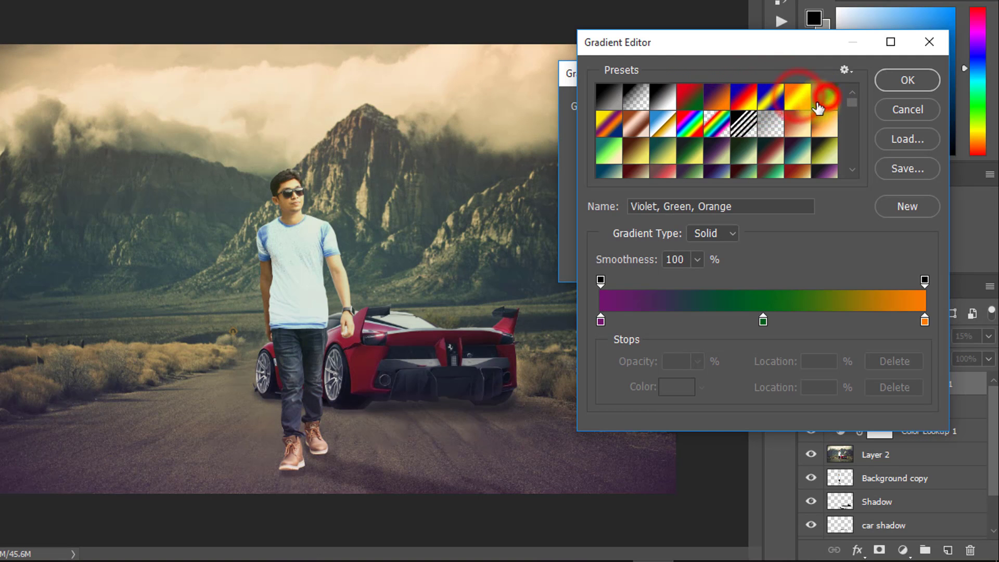
Try vintage gradient presets on the fill, including Vintage4, Vintage7 and Vintage8
{"action": "left_click", "coordinate": [636, 148]}
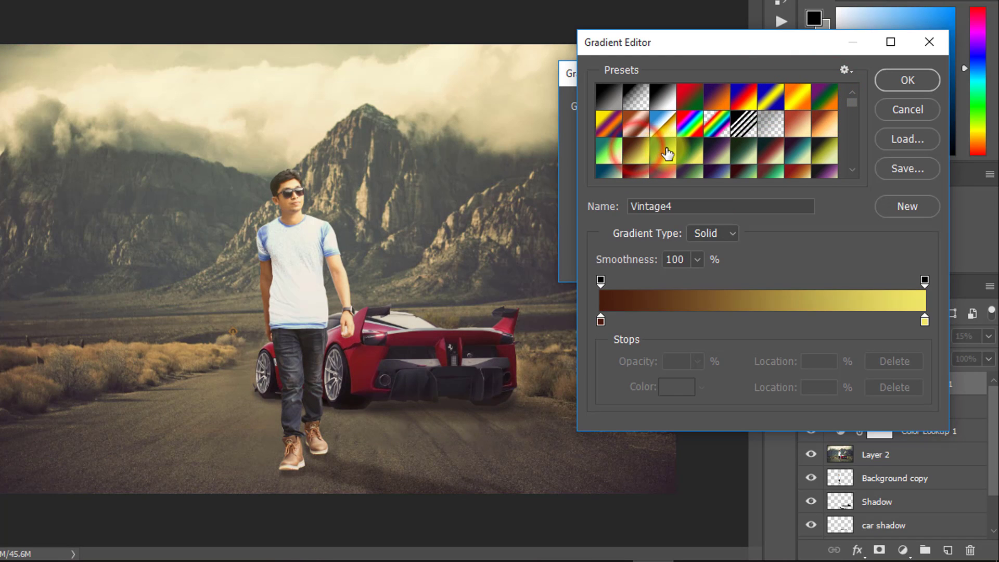
{"action": "left_click", "coordinate": [665, 150]}
{"action": "left_click", "coordinate": [696, 153]}
{"action": "left_click", "coordinate": [722, 153]}
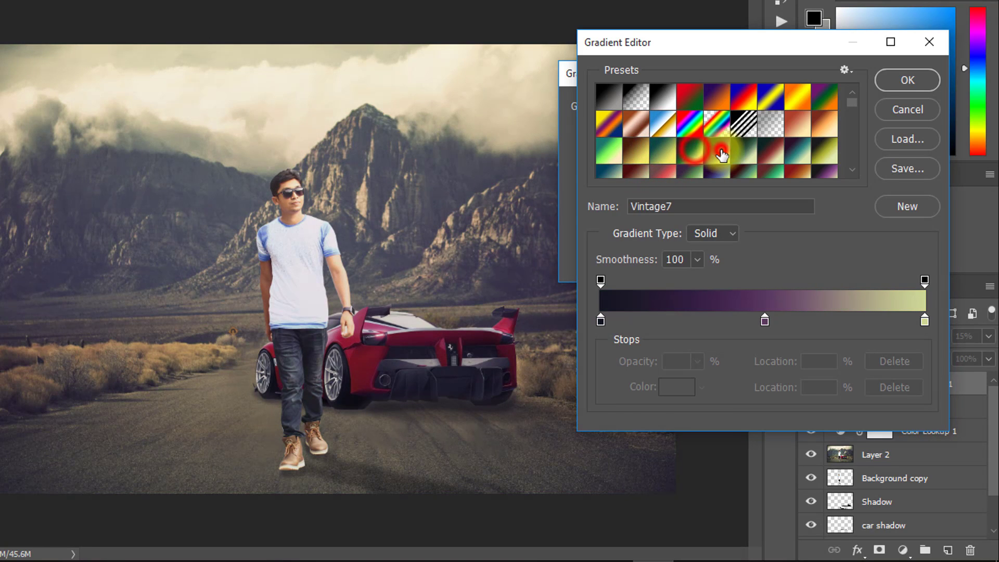
{"action": "left_click", "coordinate": [746, 154]}
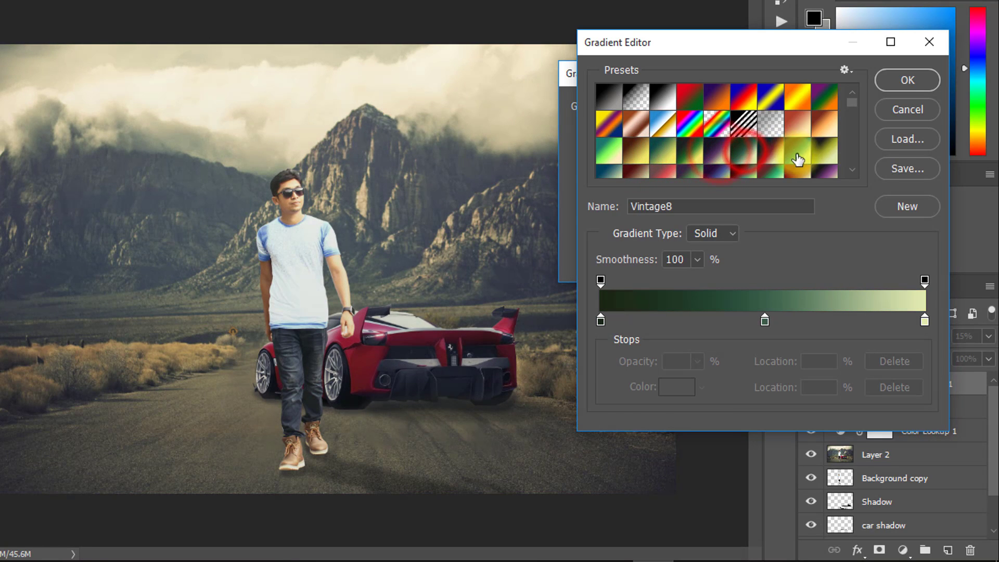
{"action": "left_click", "coordinate": [765, 151]}
Apply the ES Autumn 04 preset to Gradient Fill 1 and compare the image with and without the fill layer
{"action": "scroll", "coordinate": [802, 154], "scroll_direction": "down", "scroll_amount": 1}
{"action": "scroll", "coordinate": [805, 165], "scroll_direction": "down", "scroll_amount": 1}
{"action": "left_click", "coordinate": [804, 167]}
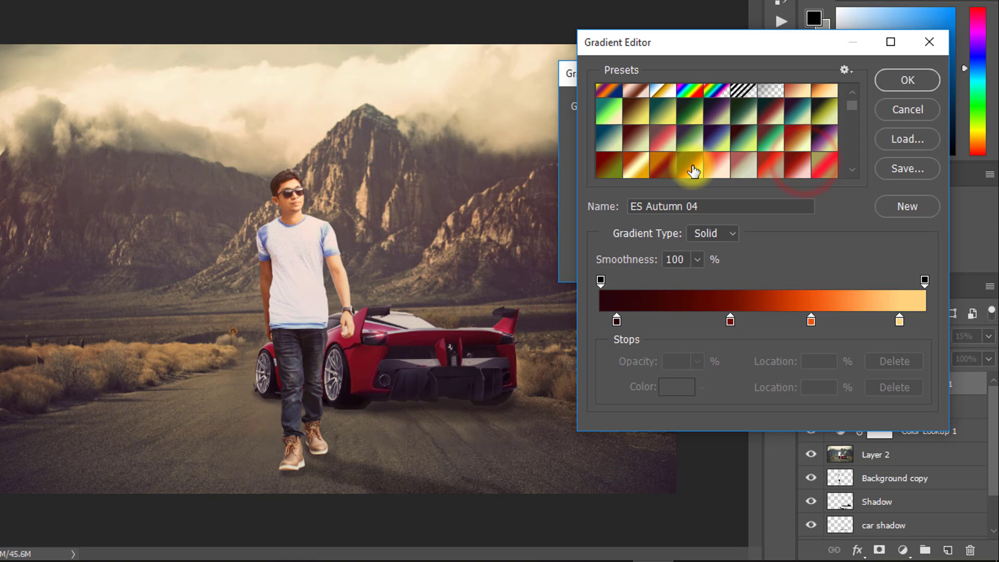
{"action": "left_click", "coordinate": [894, 77]}
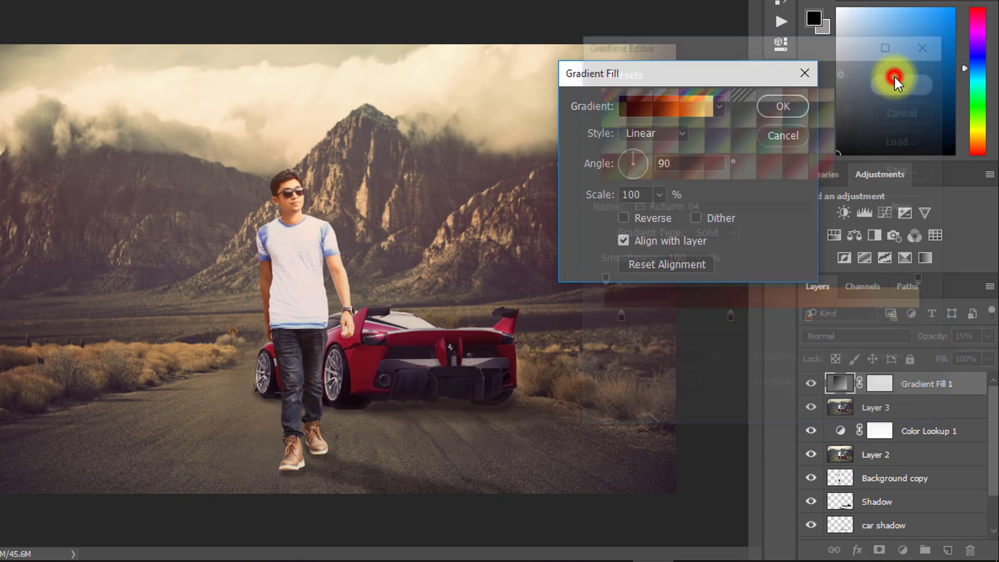
{"action": "left_click", "coordinate": [782, 105]}
{"action": "left_click", "coordinate": [811, 385]}
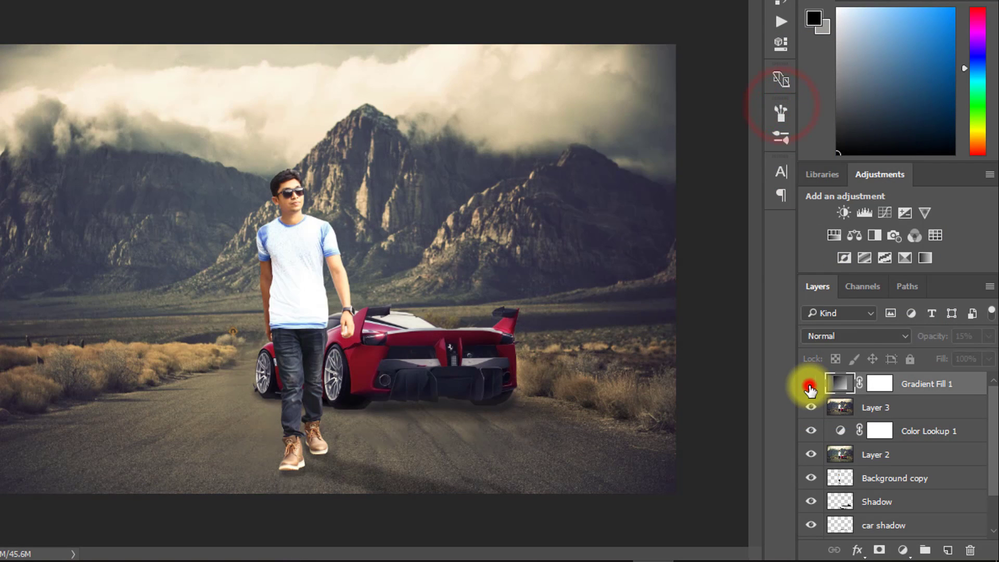
{"action": "left_click", "coordinate": [810, 385]}
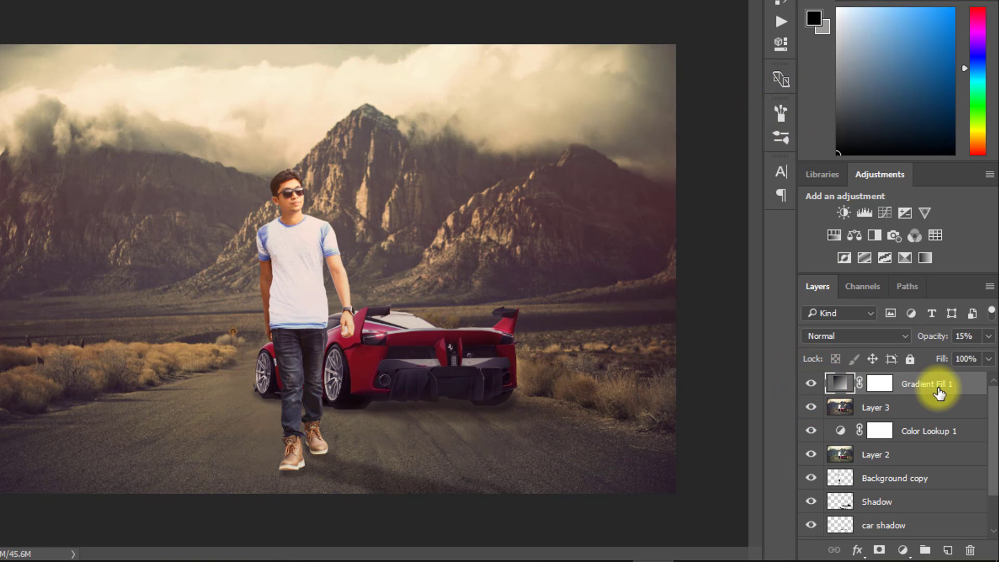
Stamp all visible layers into a new layer above Gradient Fill 1 and open it in the Camera Raw Filter
{"action": "key", "text": "ctrl+alt+shift+e"}
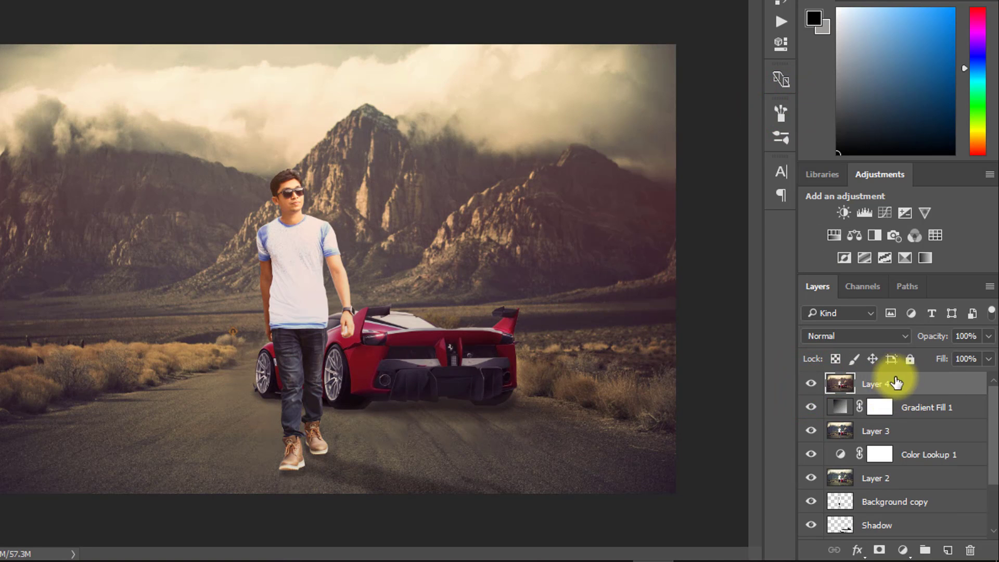
{"action": "left_click", "coordinate": [881, 380]}
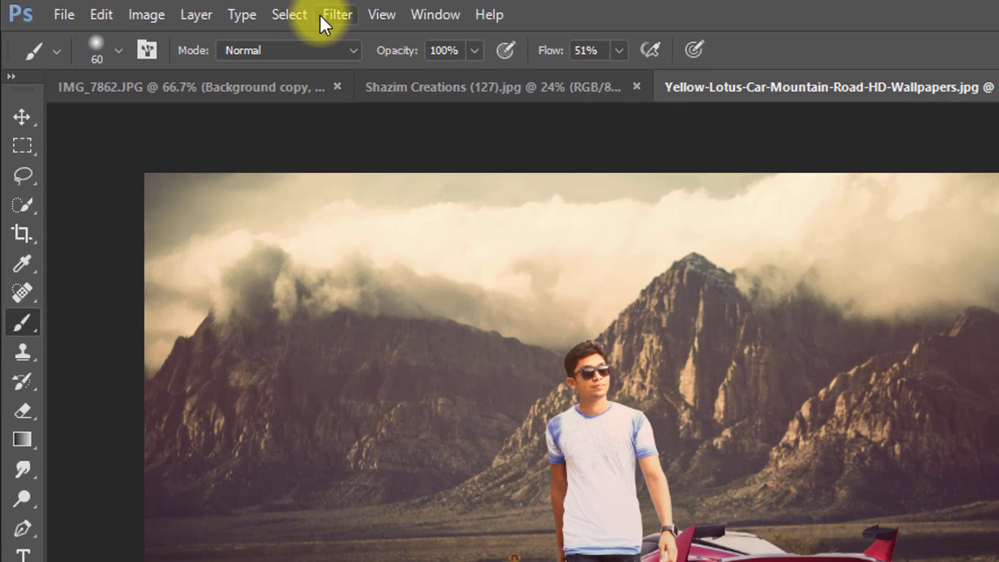
{"action": "left_click", "coordinate": [216, 8]}
{"action": "left_click", "coordinate": [266, 95]}
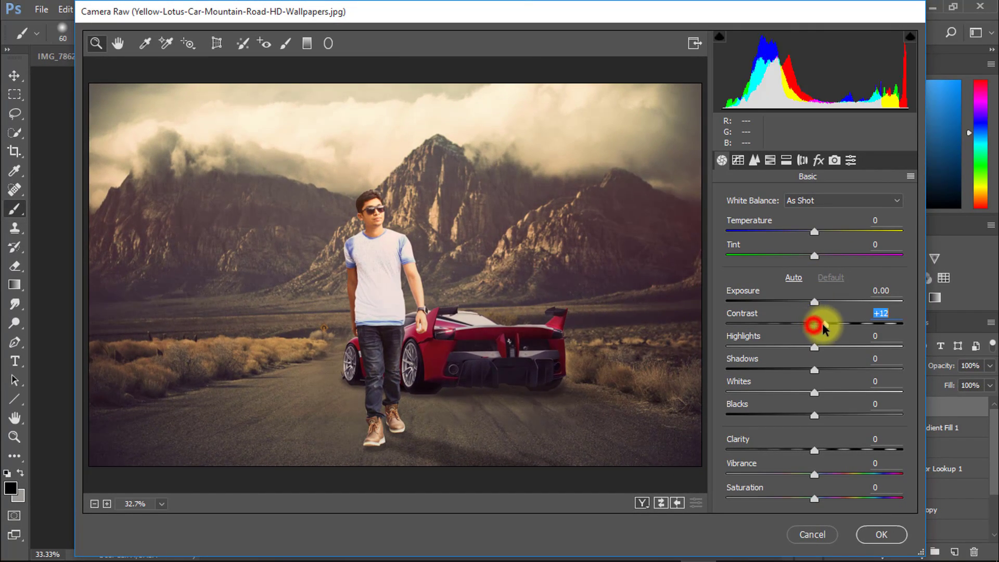
Raise Contrast to +15 in the Camera Raw basic settings and fine-tune the Highlights, Shadows and Blacks
{"action": "mouse_move", "coordinate": [824, 327]}
{"action": "left_mouse_down"}
{"action": "mouse_move", "coordinate": [814, 327]}
{"action": "mouse_move", "coordinate": [828, 333]}
{"action": "left_mouse_up"}
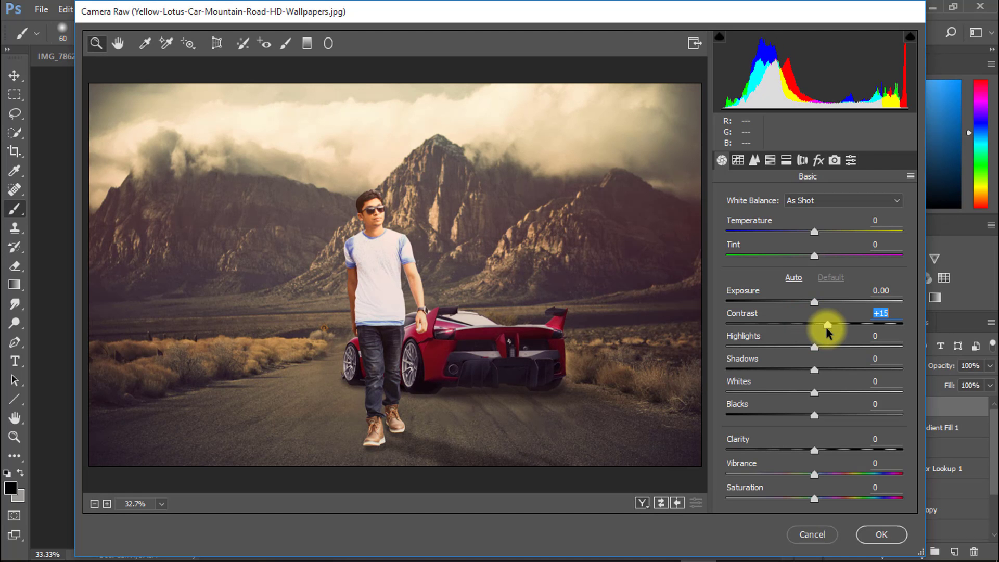
{"action": "left_click_drag", "start_coordinate": [816, 353], "coordinate": [820, 330]}
{"action": "left_click_drag", "start_coordinate": [803, 371], "coordinate": [825, 372]}
{"action": "left_click_drag", "start_coordinate": [801, 415], "coordinate": [810, 416]}
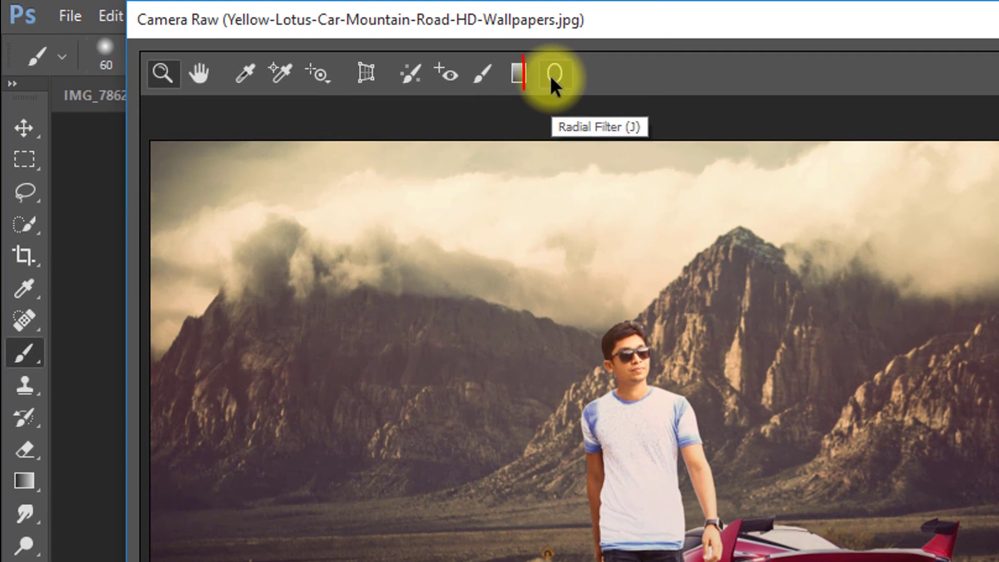
Draw a radial filter around the man, widen it across most of the scene with Exposure at -2.35, and apply the Camera Raw edits
{"action": "left_click", "coordinate": [328, 43]}
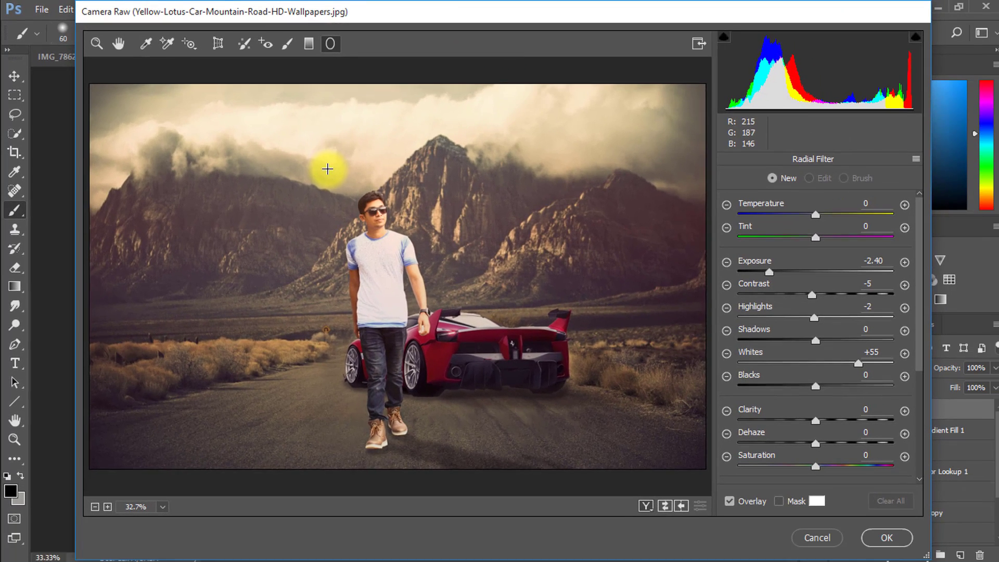
{"action": "left_click_drag", "start_coordinate": [315, 168], "coordinate": [423, 347]}
{"action": "left_click_drag", "start_coordinate": [360, 262], "coordinate": [409, 355]}
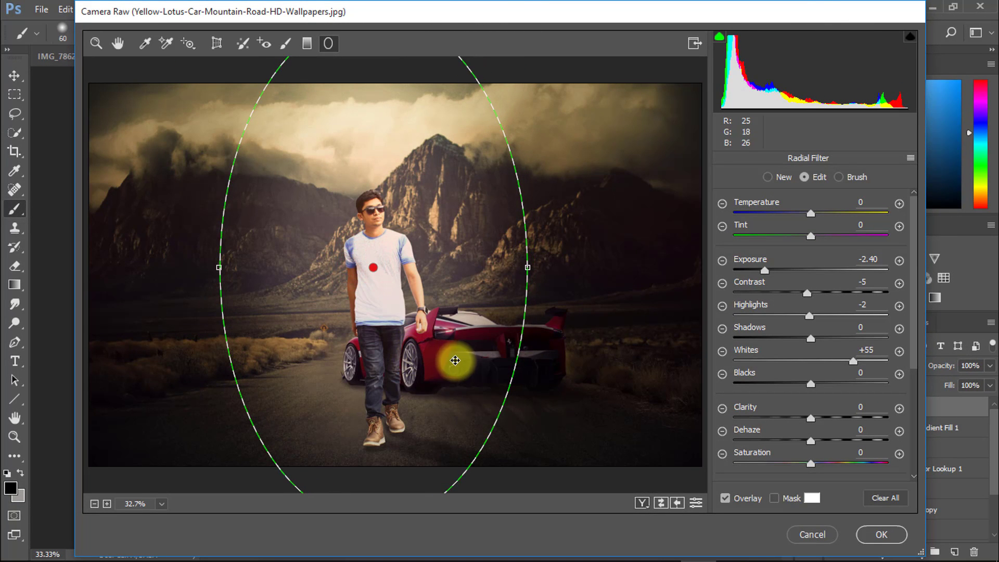
{"action": "left_click_drag", "start_coordinate": [528, 267], "coordinate": [631, 252]}
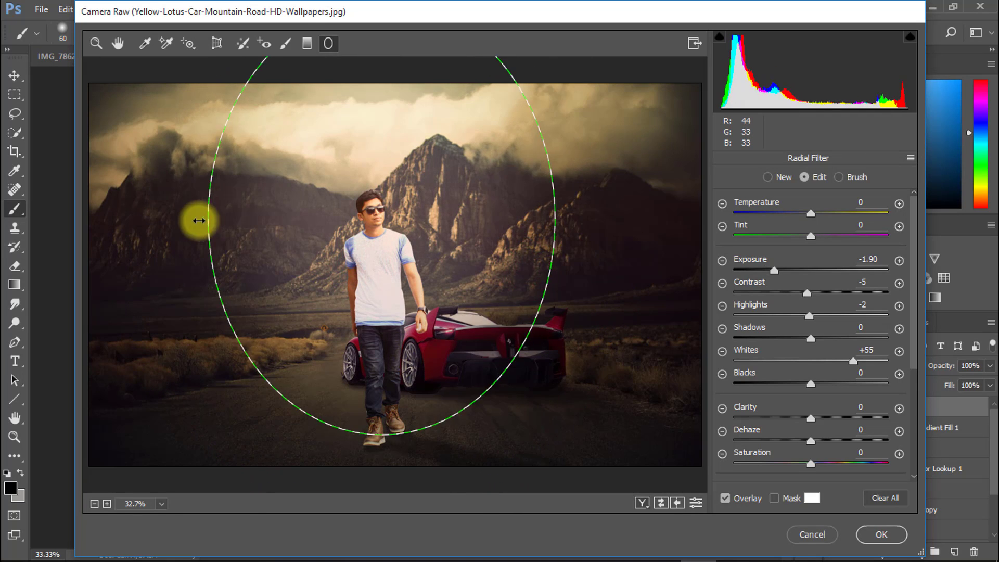
{"action": "left_click_drag", "start_coordinate": [199, 221], "coordinate": [77, 230]}
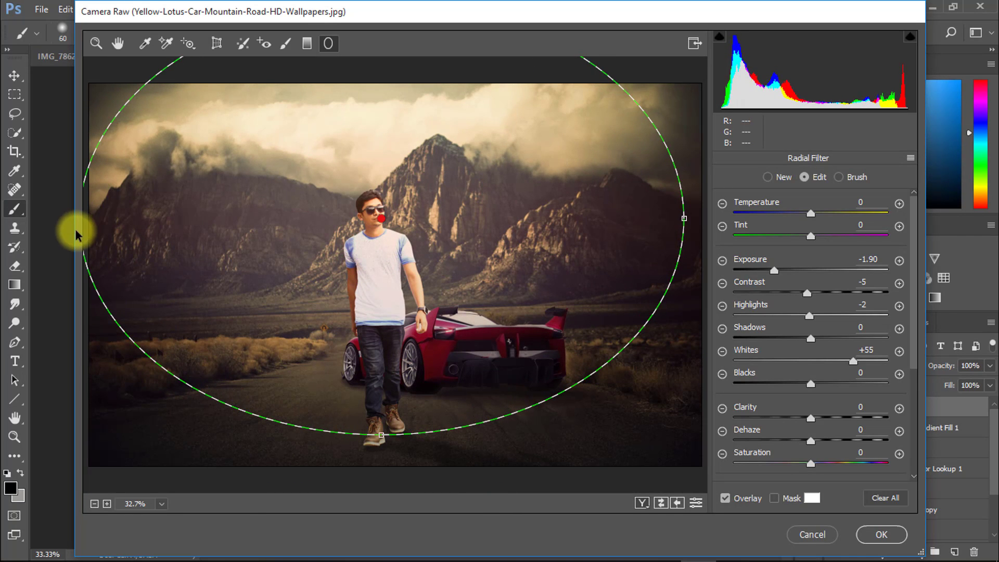
{"action": "left_click", "coordinate": [774, 272]}
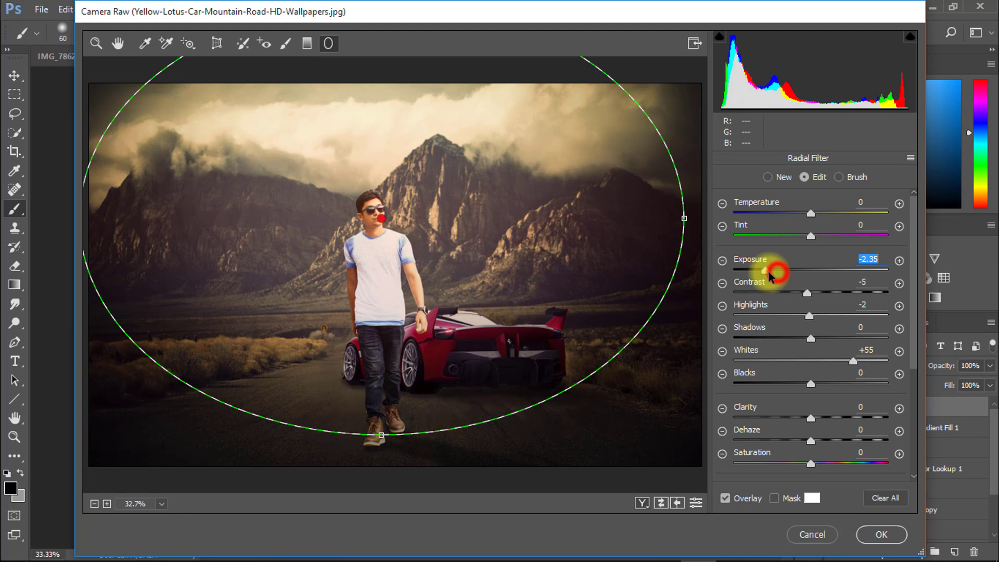
{"action": "left_click", "coordinate": [880, 536]}
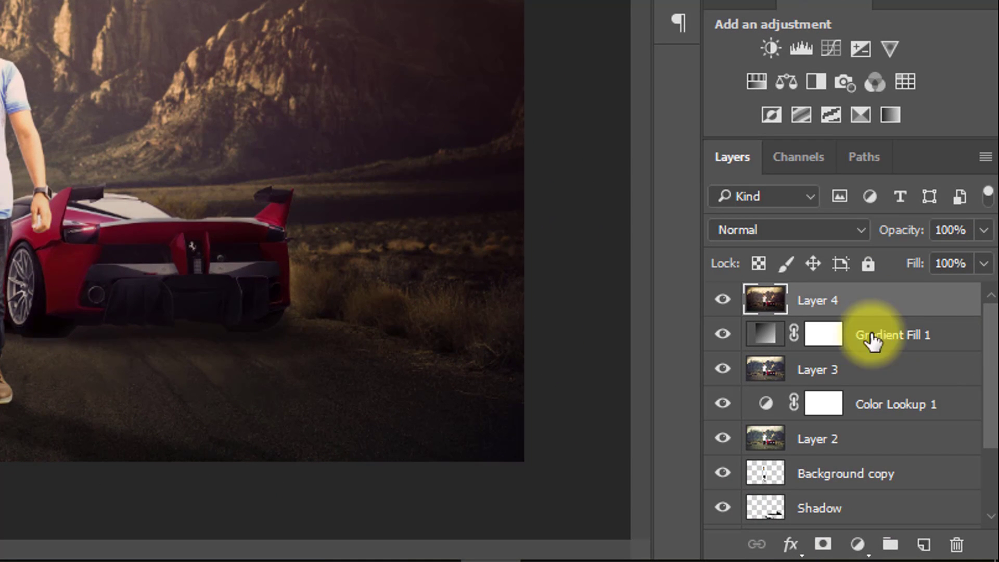
Add a Color Lookup adjustment layer above Layer 4 using the FoggyNight.3DL file and reduce its opacity to 6%
{"action": "left_click", "coordinate": [858, 544]}
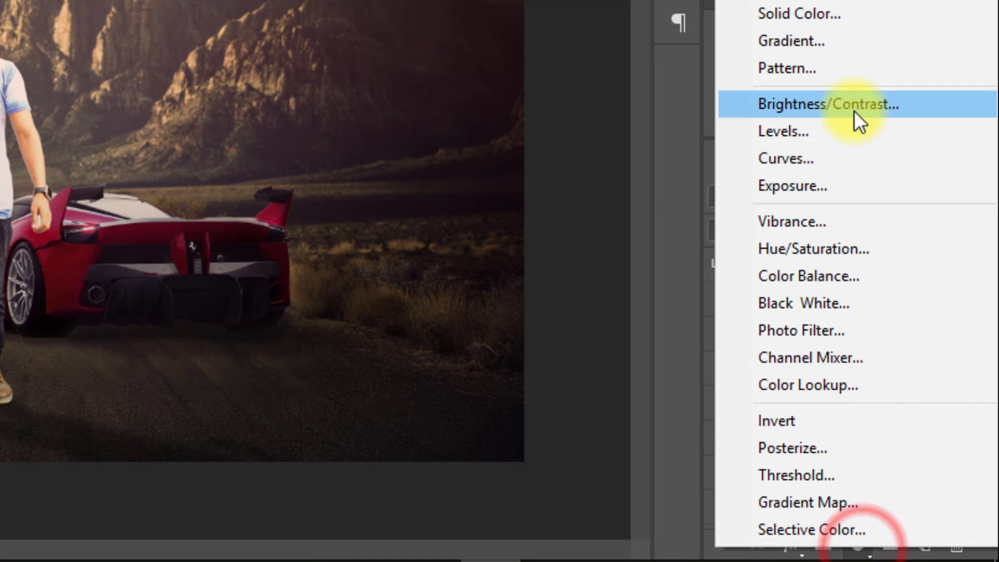
{"action": "left_click", "coordinate": [842, 384]}
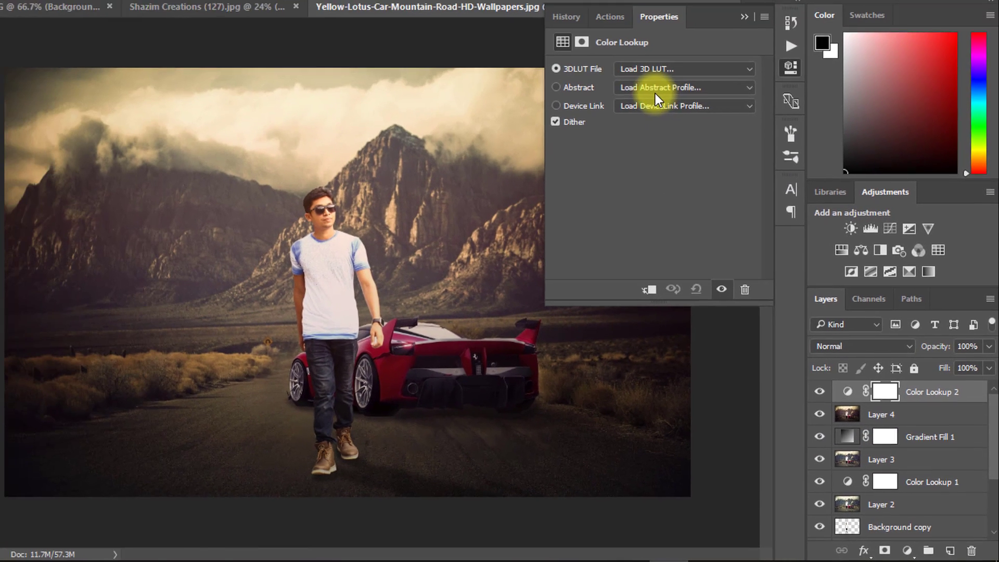
{"action": "left_click", "coordinate": [661, 77]}
{"action": "left_click", "coordinate": [685, 289]}
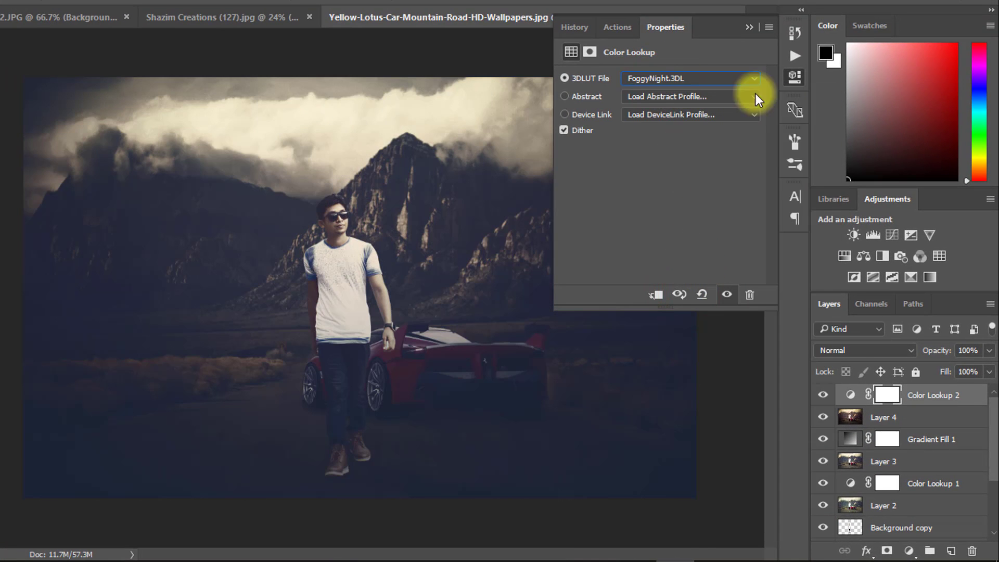
{"action": "left_click_drag", "start_coordinate": [938, 355], "coordinate": [860, 344]}
{"action": "left_click", "coordinate": [747, 29]}
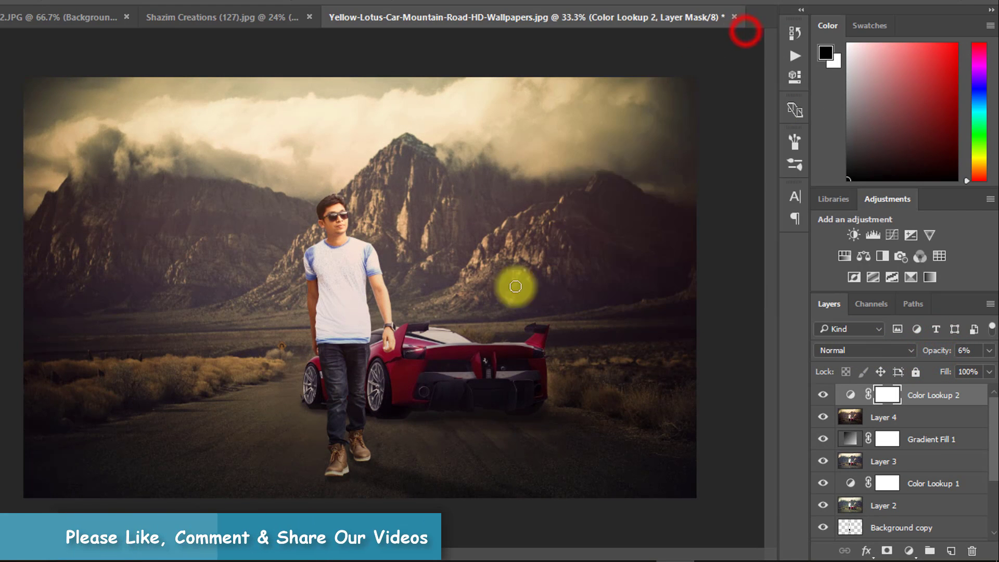
Stamp all visible layers into a new layer above Color Lookup 2
{"action": "left_click", "coordinate": [300, 302], "text": "alt"}
{"action": "left_click_drag", "start_coordinate": [300, 301], "coordinate": [335, 302]}
{"action": "key", "text": "ctrl+alt+shift+e"}
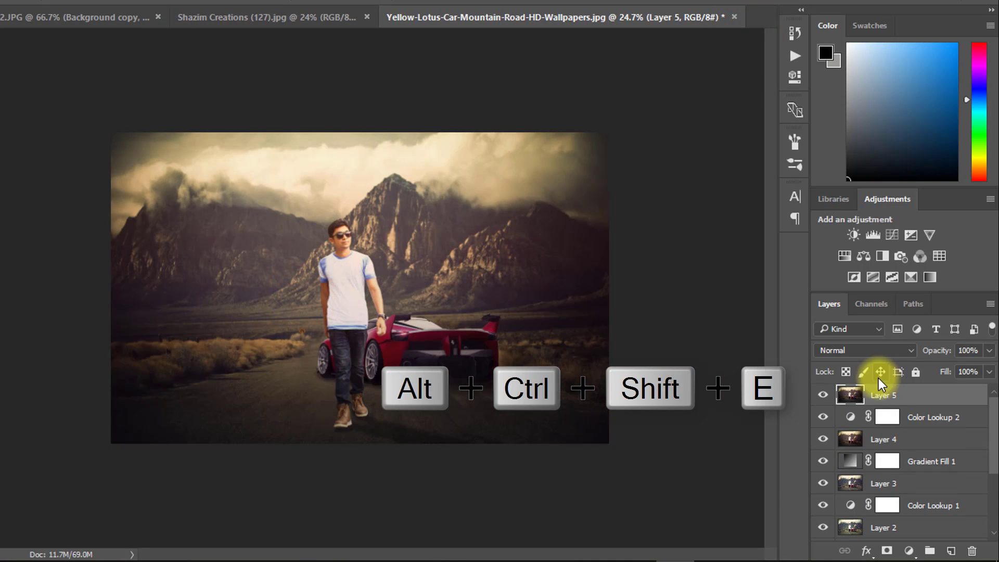
{"action": "left_click_drag", "start_coordinate": [391, 246], "coordinate": [414, 244]}
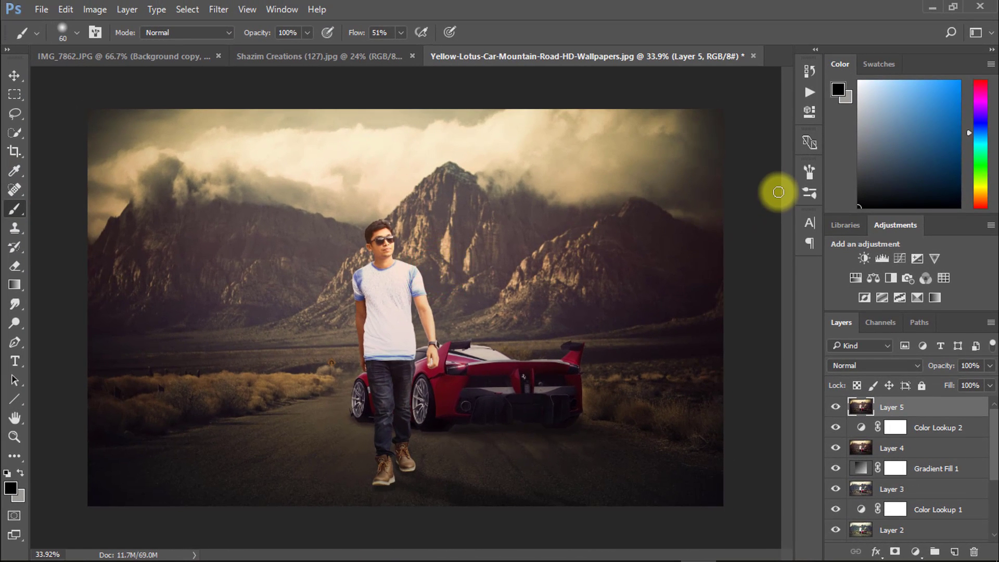
{"action": "left_click", "coordinate": [934, 9]}
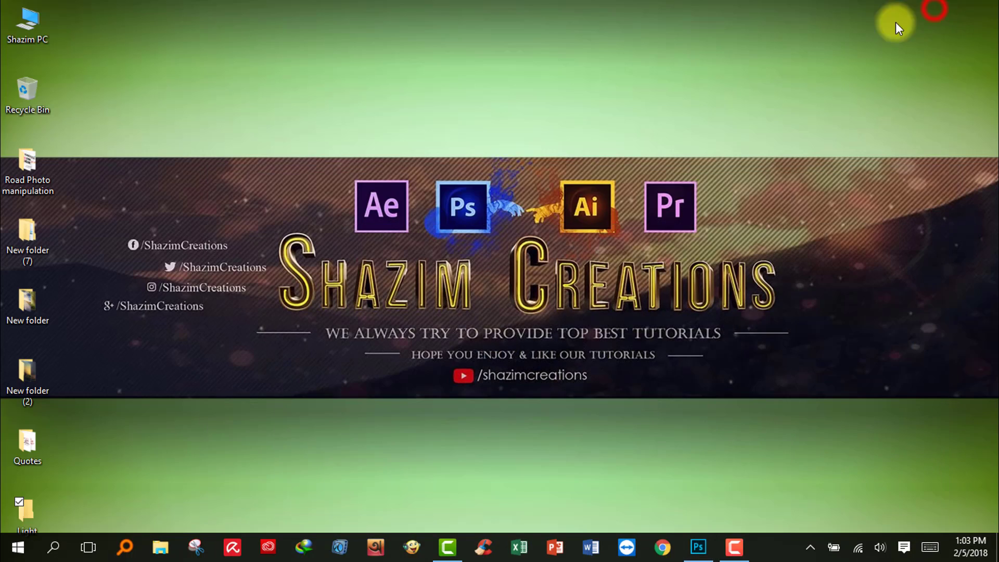
{"action": "double_click", "coordinate": [33, 504]}
{"action": "left_click", "coordinate": [333, 167]}
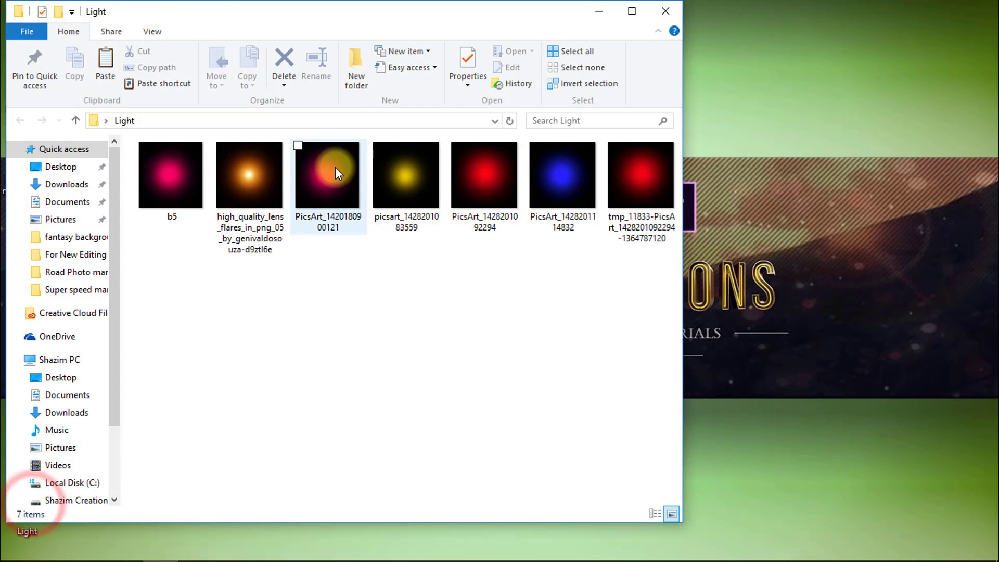
{"action": "left_click", "coordinate": [505, 176]}
{"action": "left_click_drag", "start_coordinate": [492, 180], "coordinate": [468, 359]}
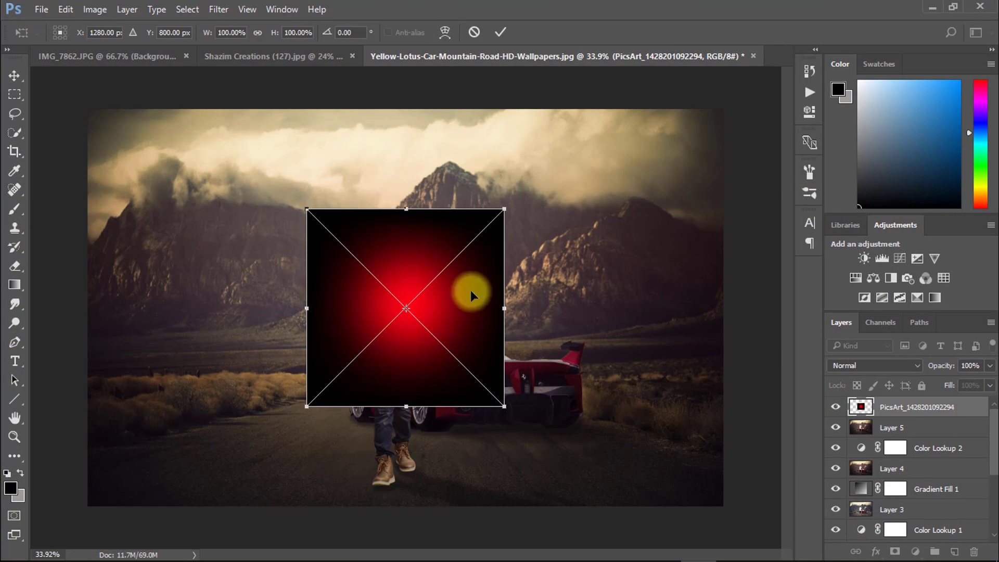
Shrink the red glow over the car's left tail light, set its blend mode to Screen and lower its opacity to 83%
{"action": "left_click_drag", "start_coordinate": [308, 208], "coordinate": [462, 305]}
{"action": "left_click", "coordinate": [875, 365]}
{"action": "left_click", "coordinate": [752, 186]}
{"action": "left_click", "coordinate": [765, 416]}
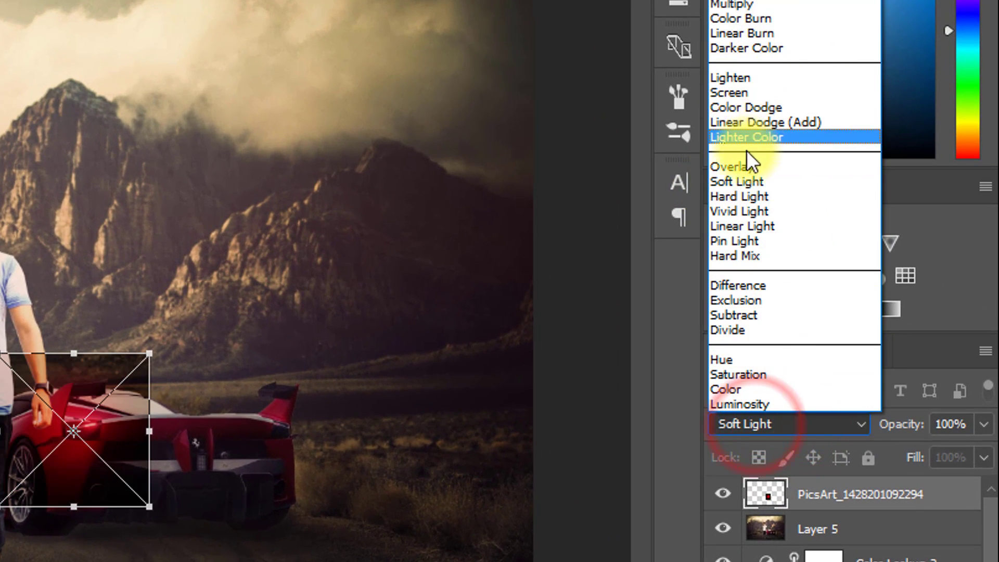
{"action": "left_click", "coordinate": [742, 96]}
{"action": "left_click_drag", "start_coordinate": [121, 396], "coordinate": [134, 385]}
{"action": "left_click_drag", "start_coordinate": [162, 341], "coordinate": [131, 371]}
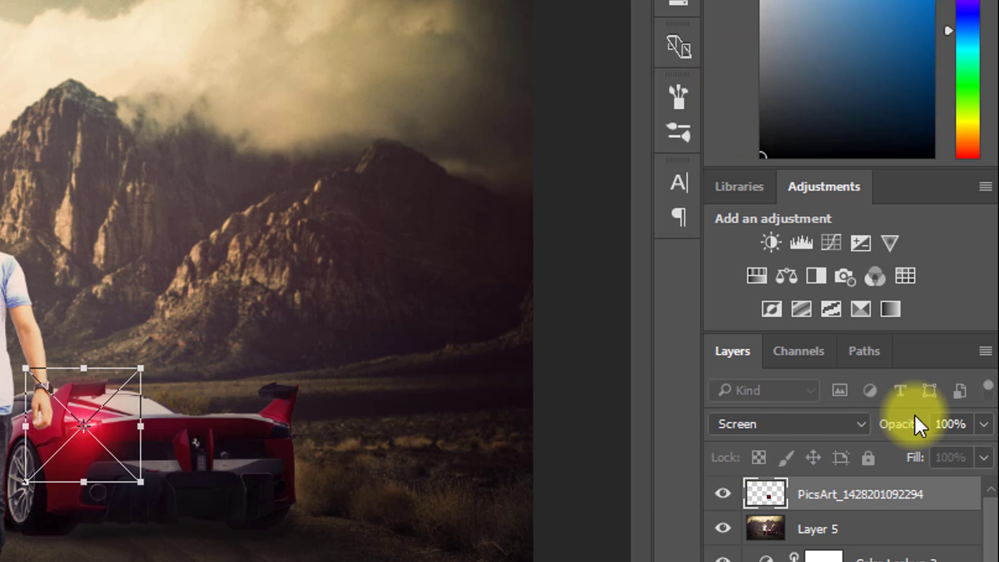
{"action": "key", "text": "Return"}
{"action": "left_click_drag", "start_coordinate": [904, 426], "coordinate": [874, 414]}
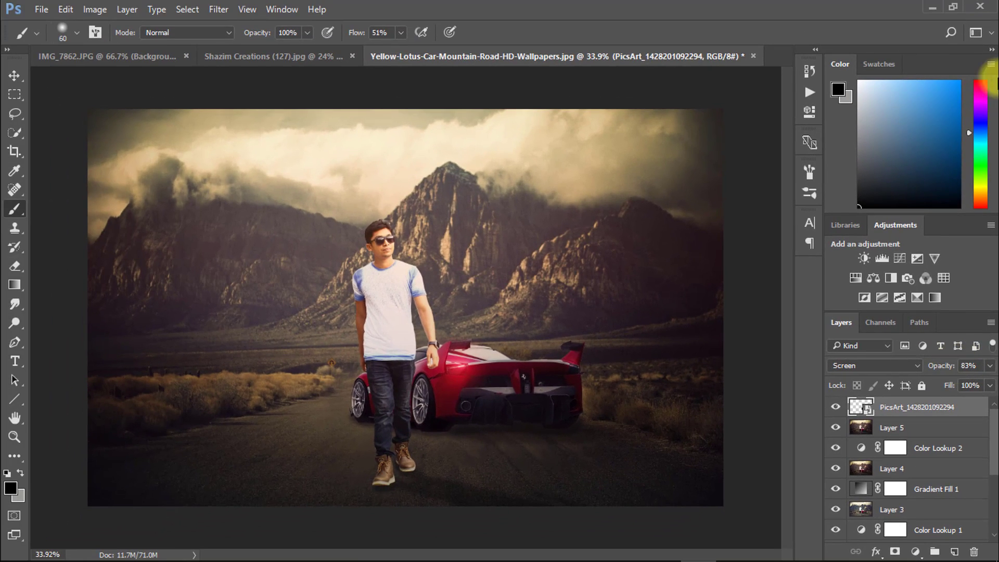
Place the orange high_quality_lens_flares image into the mountain road document and move it over the car's left tail light
{"action": "left_click", "coordinate": [935, 6]}
{"action": "left_click", "coordinate": [631, 173]}
{"action": "left_click_drag", "start_coordinate": [261, 167], "coordinate": [450, 328]}
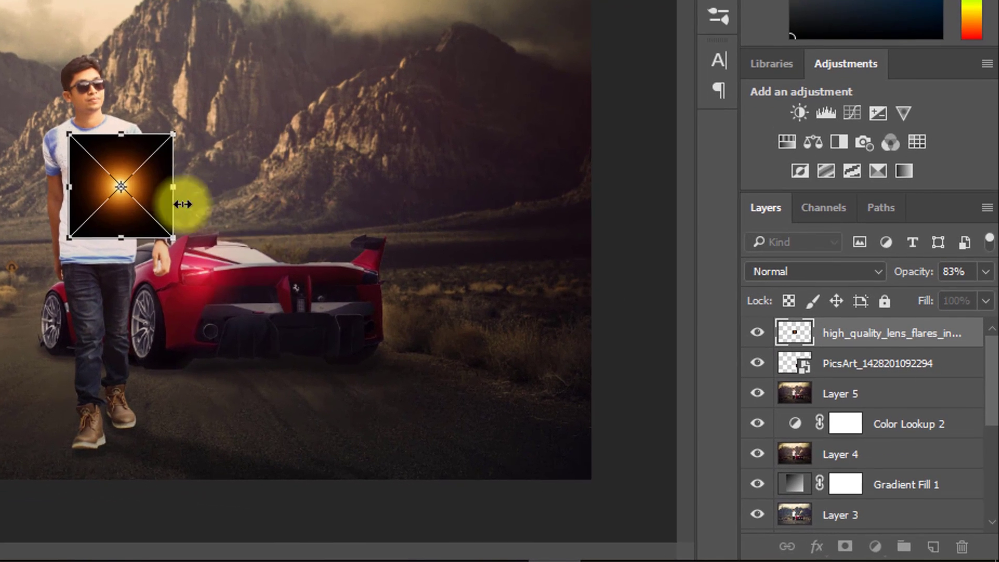
{"action": "left_click_drag", "start_coordinate": [145, 163], "coordinate": [242, 255]}
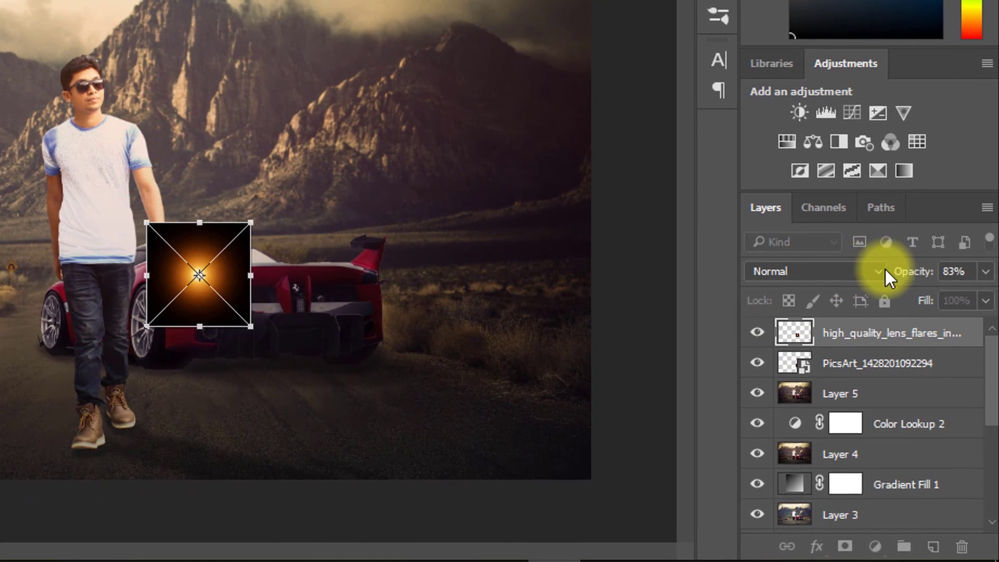
Set the lens flare to Screen, enlarge it slightly over the left tail light and reduce its opacity to 60%
{"action": "left_click", "coordinate": [826, 271]}
{"action": "left_click", "coordinate": [789, 48]}
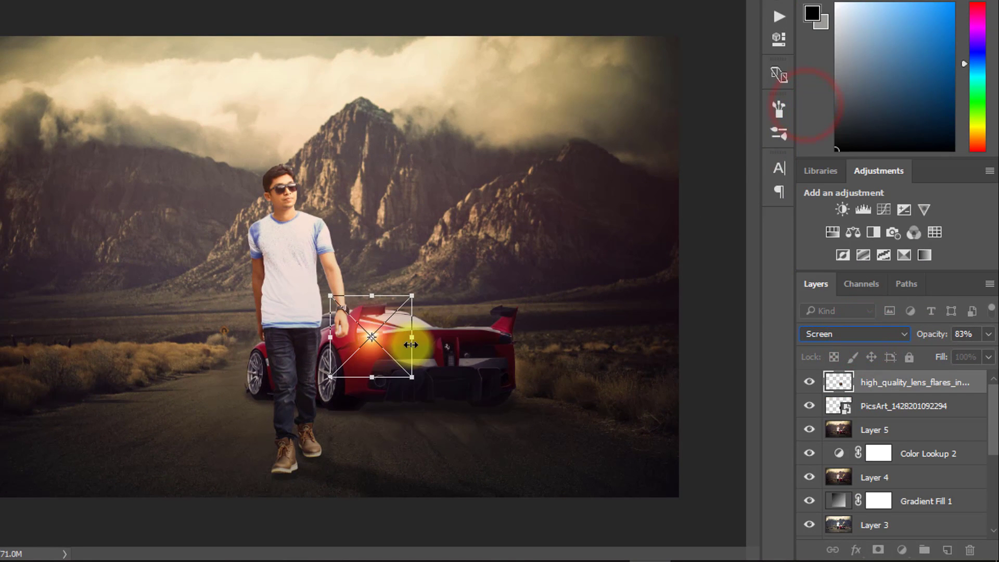
{"action": "left_click_drag", "start_coordinate": [416, 290], "coordinate": [439, 281]}
{"action": "left_click_drag", "start_coordinate": [424, 316], "coordinate": [416, 326]}
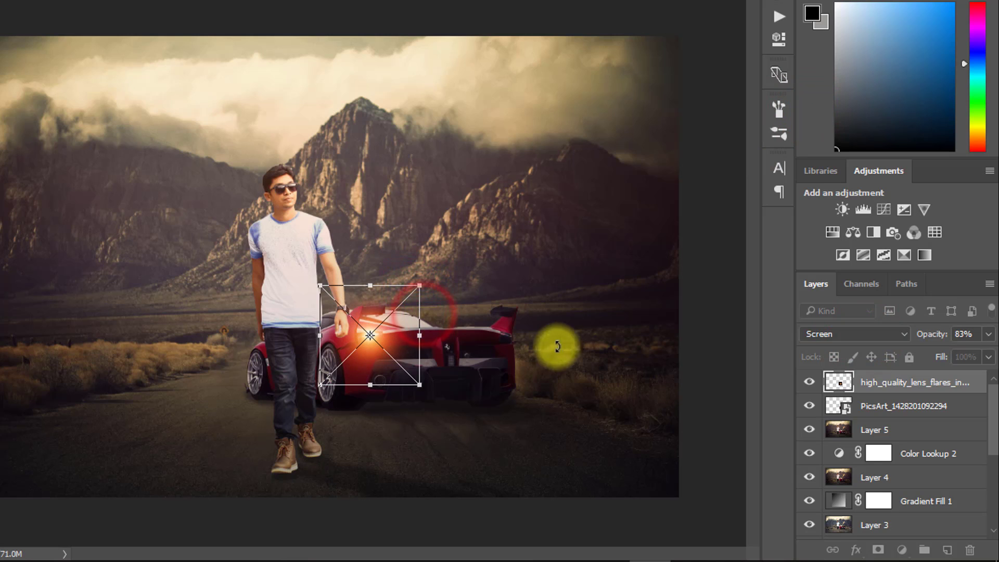
{"action": "key", "text": "Return"}
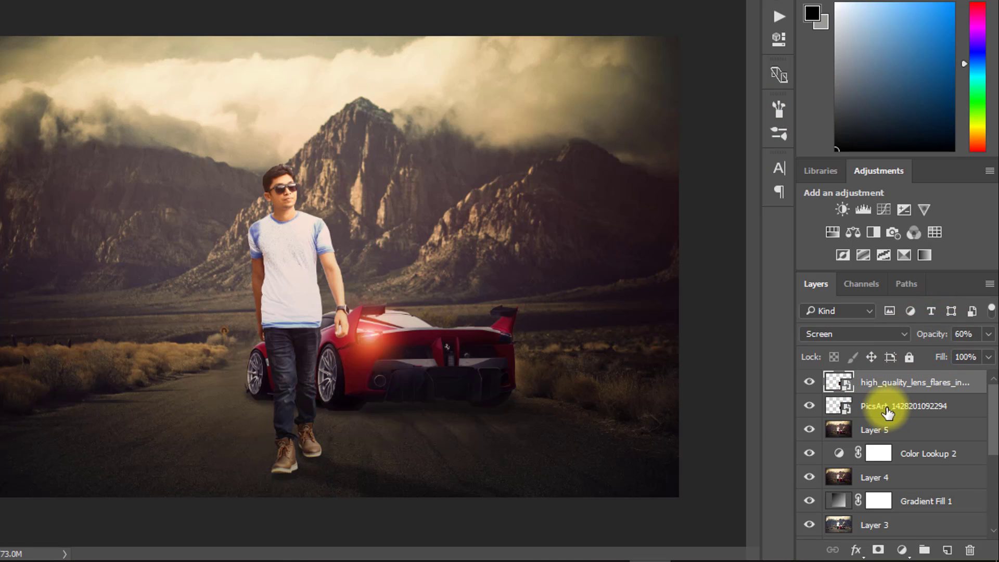
Merge the lens flare and red glow layers into one and set the merged layer's blend mode to Screen
{"action": "left_click", "coordinate": [887, 413], "text": "ctrl"}
{"action": "key", "text": "ctrl+e"}
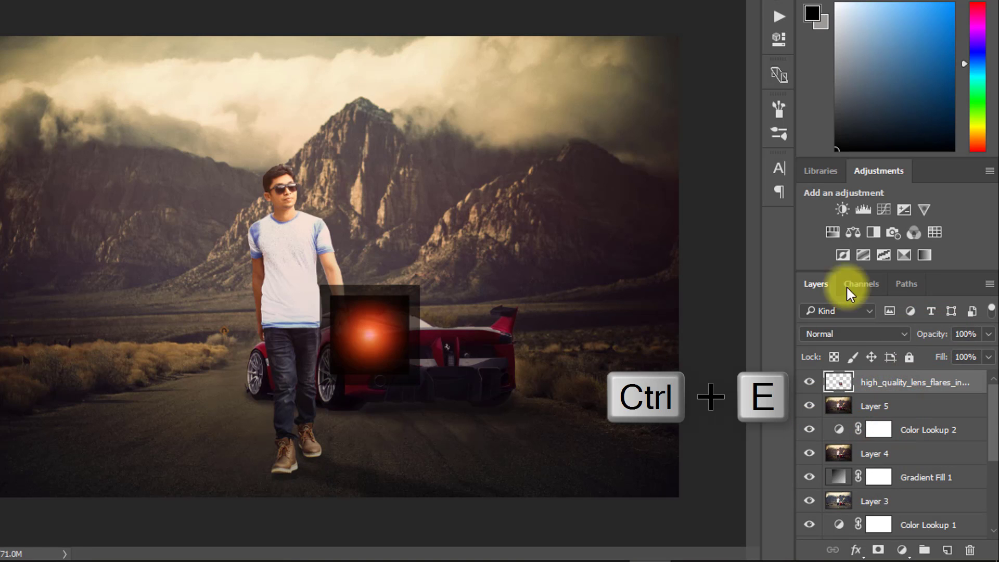
{"action": "left_click", "coordinate": [836, 334]}
{"action": "left_click", "coordinate": [823, 103]}
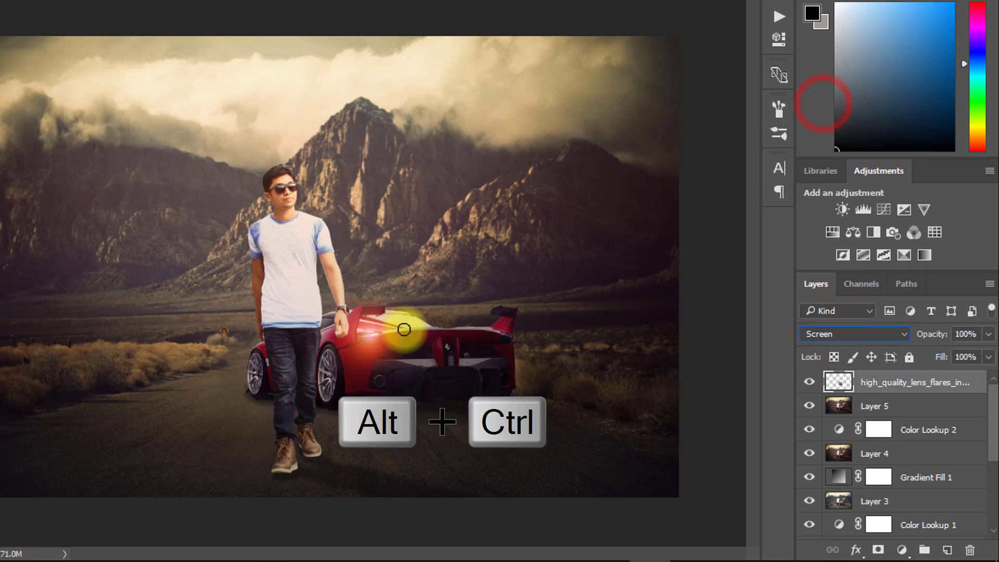
Duplicate the merged glow onto the car's right tail light and reduce the opacity of both glow layers to 51%
{"action": "left_click_drag", "start_coordinate": [374, 344], "coordinate": [503, 337]}
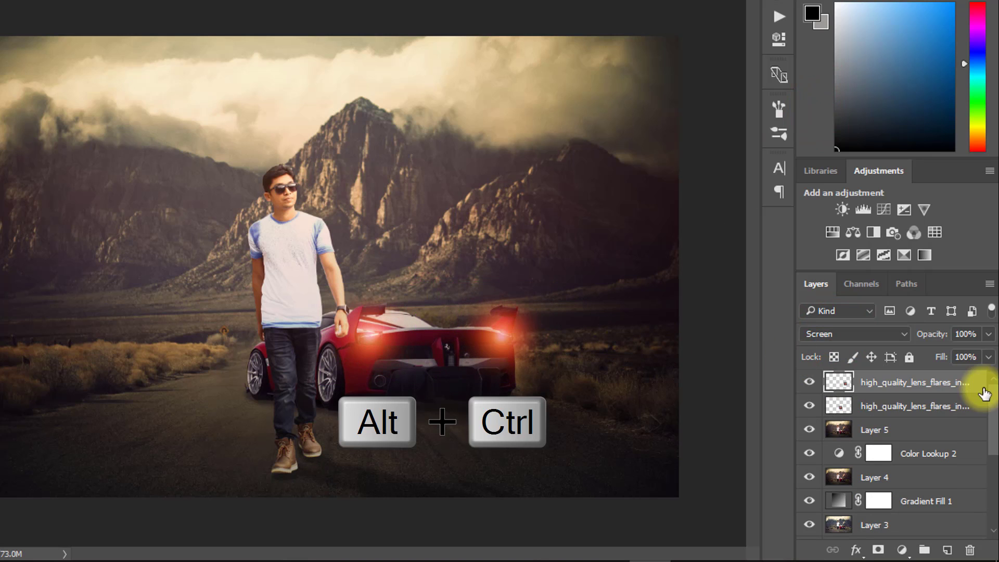
{"action": "left_click_drag", "start_coordinate": [933, 334], "coordinate": [912, 409]}
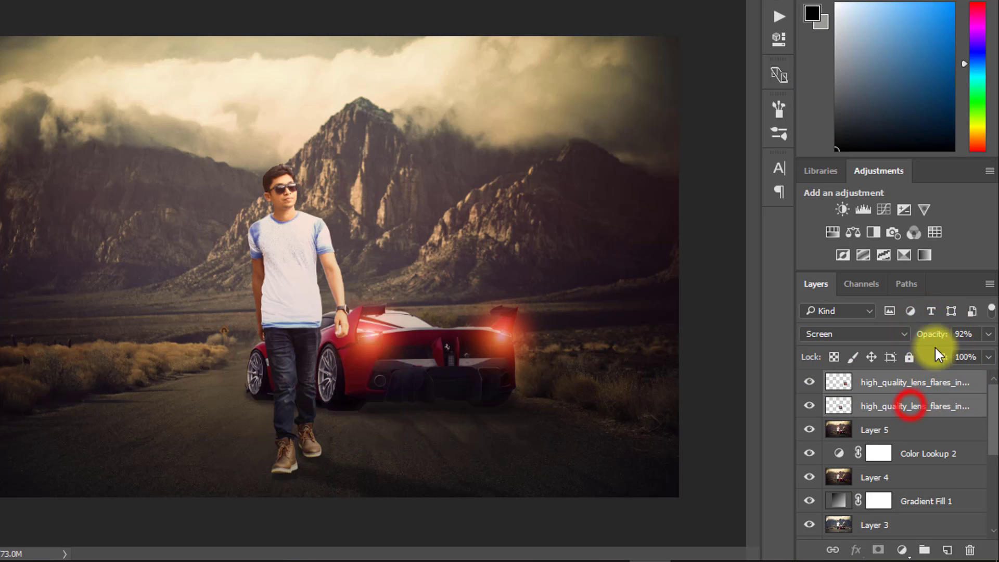
{"action": "left_click_drag", "start_coordinate": [922, 337], "coordinate": [922, 339]}
{"action": "scroll", "coordinate": [529, 327], "scroll_direction": "up", "scroll_amount": 3}
{"action": "left_click", "coordinate": [529, 327], "text": "ctrl"}
{"action": "scroll", "coordinate": [530, 327], "scroll_direction": "down", "scroll_amount": 3}
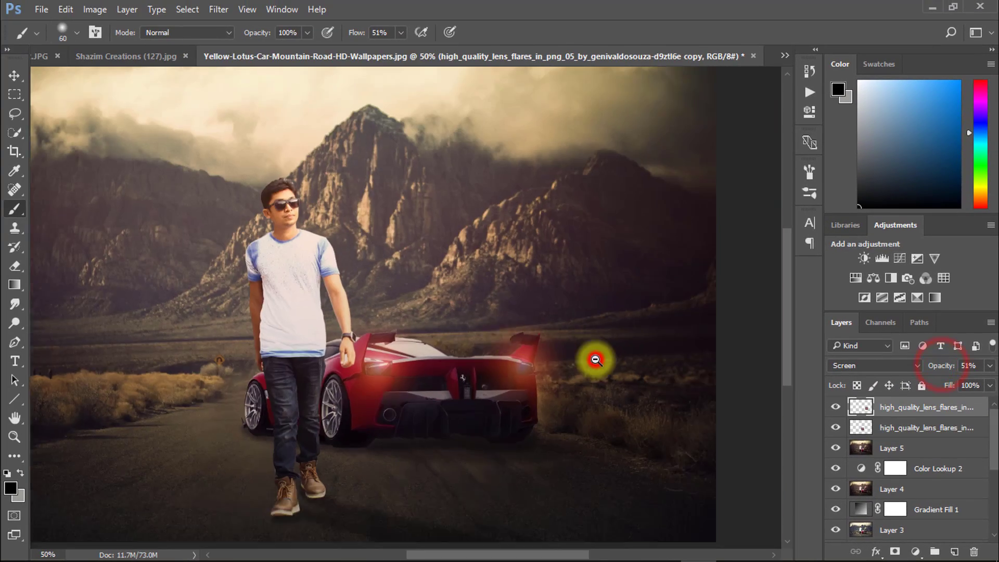
Place the love+yourself+quotes+4 image, enlarge it to about 139% and position it over the mountains beside the man
{"action": "left_click", "coordinate": [932, 6]}
{"action": "left_click", "coordinate": [679, 19]}
{"action": "left_click", "coordinate": [273, 207]}
{"action": "left_click_drag", "start_coordinate": [273, 207], "coordinate": [196, 270]}
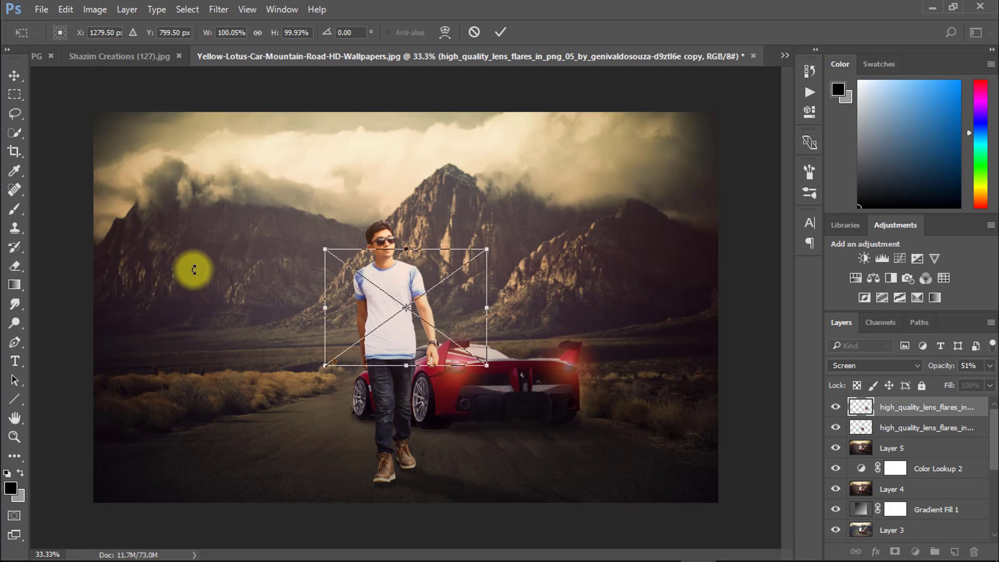
{"action": "left_click_drag", "start_coordinate": [381, 276], "coordinate": [140, 197]}
{"action": "left_click_drag", "start_coordinate": [140, 196], "coordinate": [145, 199]}
{"action": "left_click", "coordinate": [170, 200]}
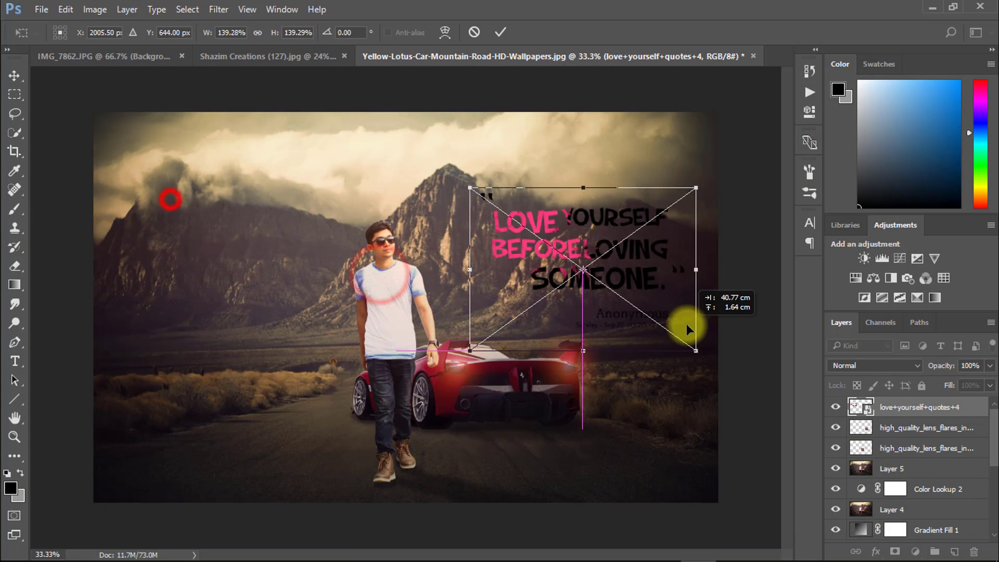
{"action": "key", "text": "Return"}
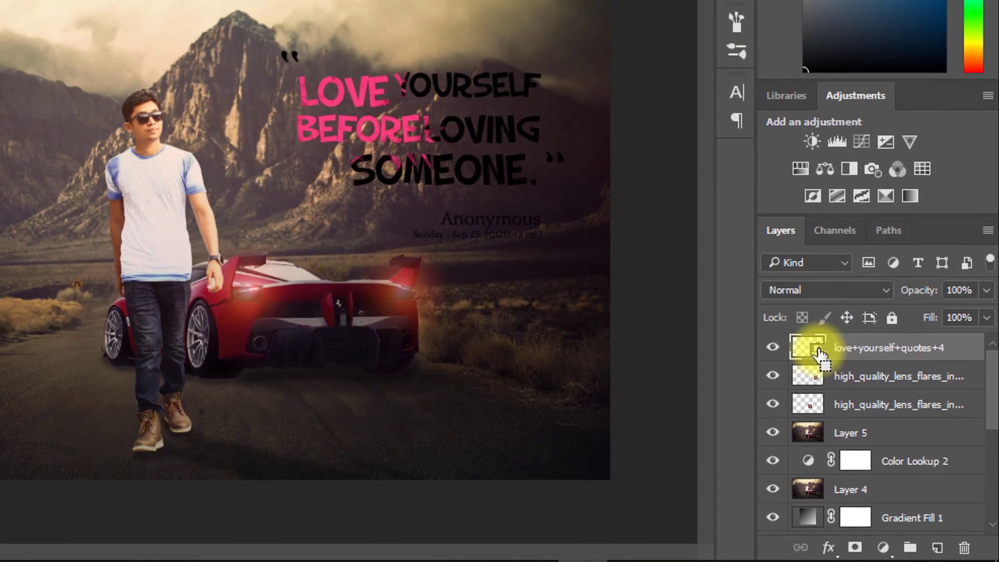
Rasterize the love+yourself+quotes+4 layer and load its lettering as a selection
{"action": "right_click", "coordinate": [870, 347]}
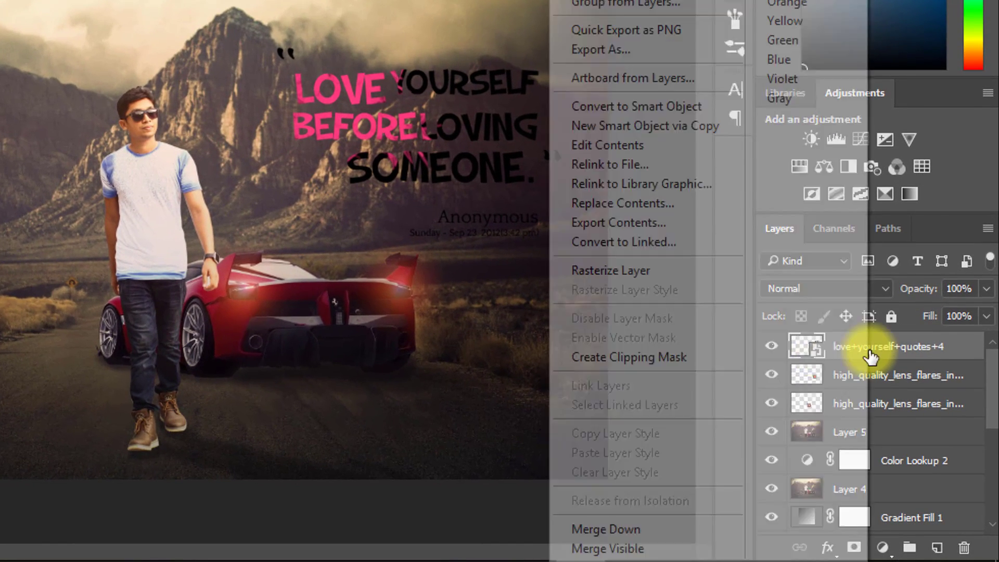
{"action": "left_click", "coordinate": [613, 275]}
{"action": "left_click", "coordinate": [807, 346], "text": "ctrl"}
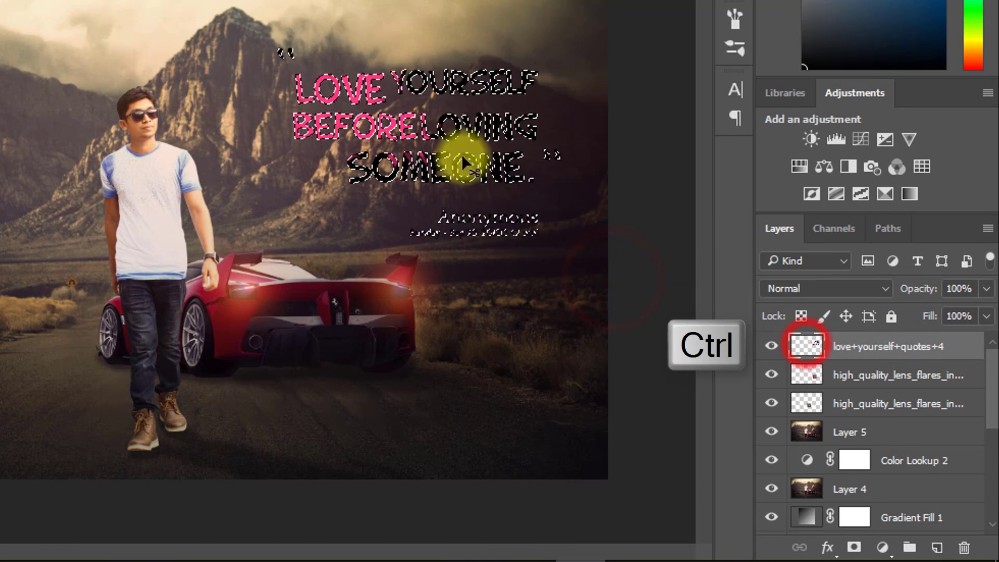
Add a Solid Color fill layer from the lettering selection and recolour the quote light pink
{"action": "left_click", "coordinate": [883, 546]}
{"action": "left_click", "coordinate": [839, 116]}
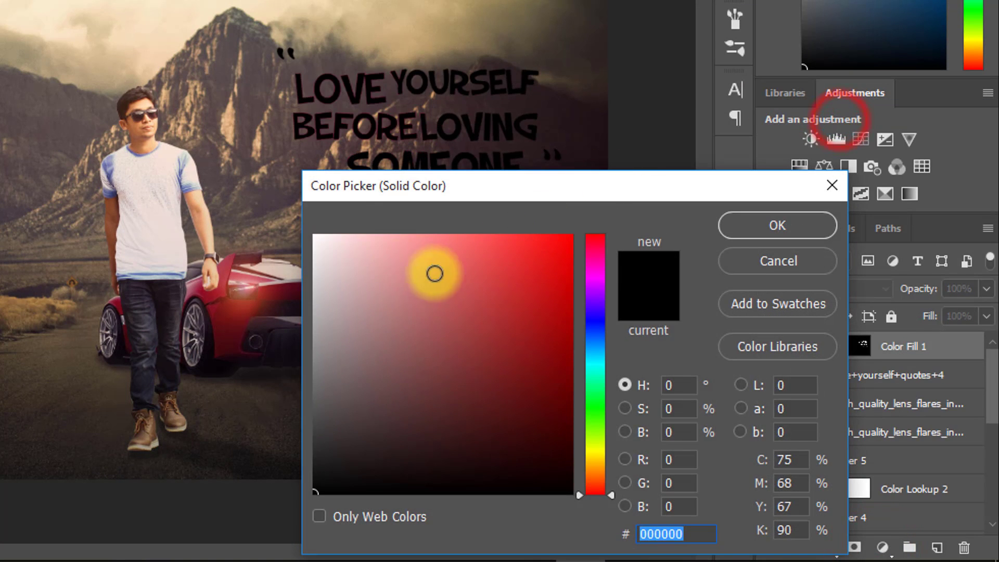
{"action": "left_click_drag", "start_coordinate": [397, 265], "coordinate": [245, 139]}
{"action": "left_click", "coordinate": [411, 259]}
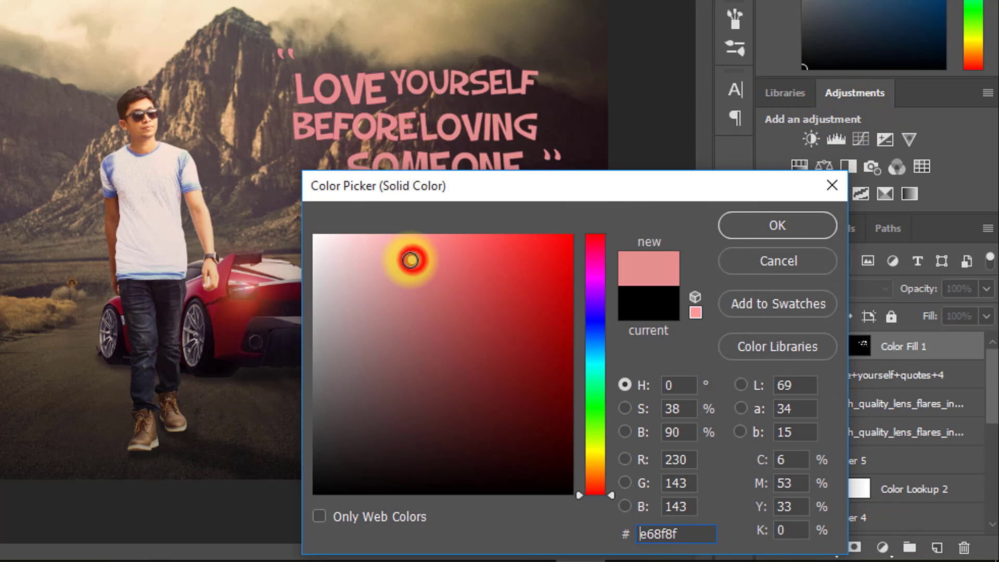
{"action": "left_click", "coordinate": [373, 290]}
{"action": "left_click", "coordinate": [346, 272]}
{"action": "left_click", "coordinate": [745, 225]}
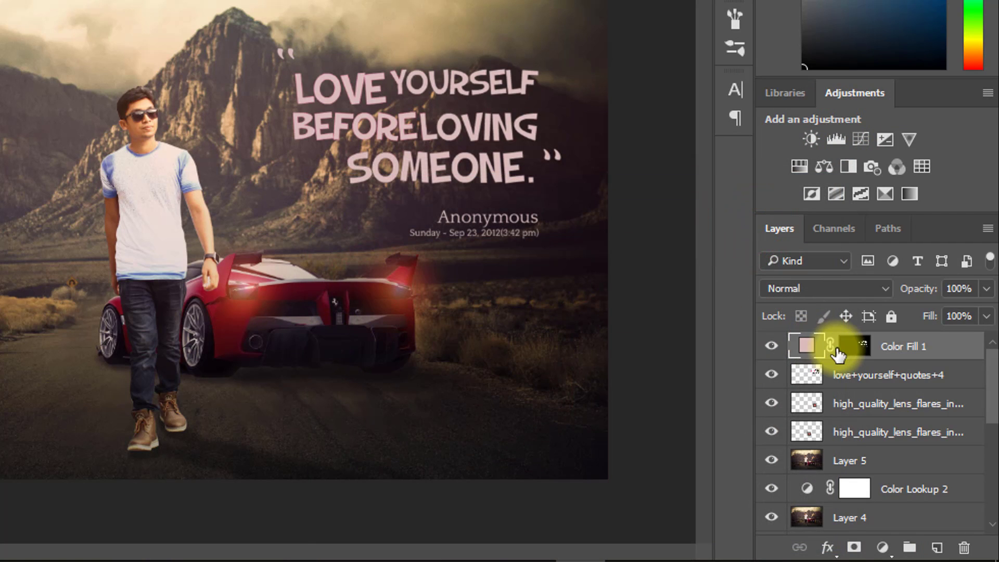
Merge the Color Fill 1 layer with the love+yourself+quotes+4 layer and check the merged lettering by toggling its visibility
{"action": "left_click", "coordinate": [893, 348]}
{"action": "left_click", "coordinate": [877, 379]}
{"action": "left_click", "coordinate": [773, 375]}
{"action": "left_click", "coordinate": [773, 374]}
{"action": "left_click", "coordinate": [852, 375]}
{"action": "left_click", "coordinate": [893, 347], "text": "shift"}
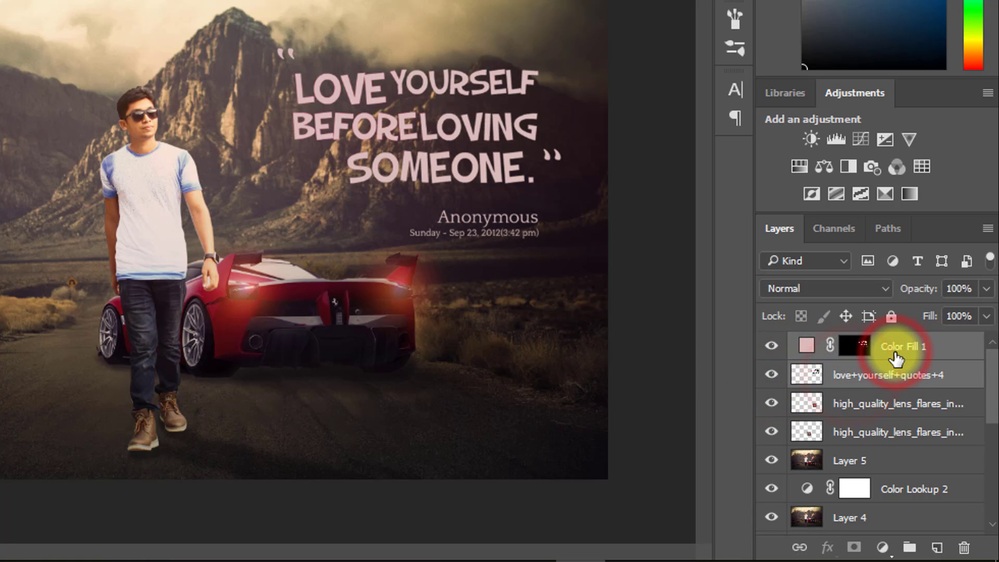
{"action": "key", "text": "ctrl+e"}
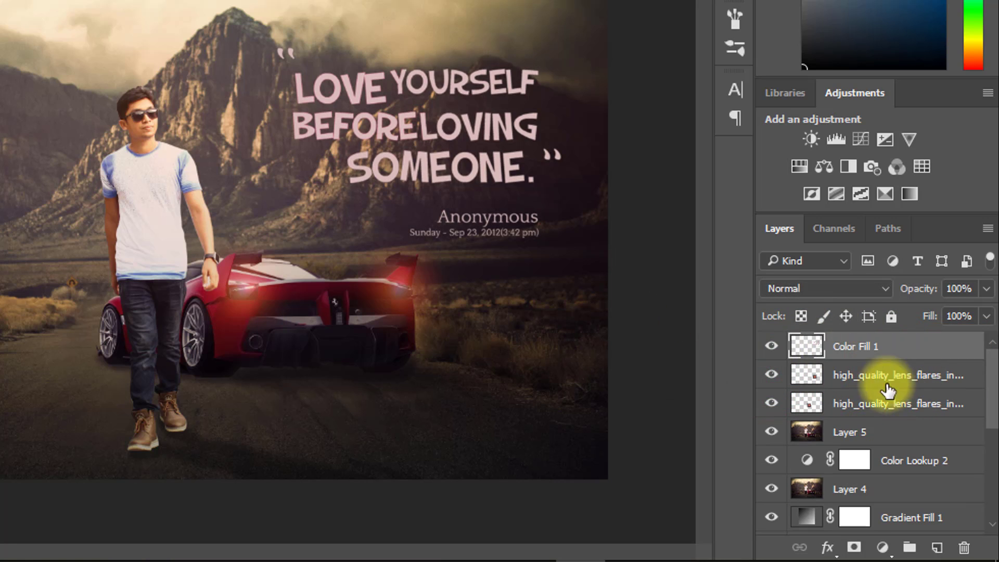
{"action": "left_click", "coordinate": [772, 346]}
{"action": "left_click", "coordinate": [772, 346]}
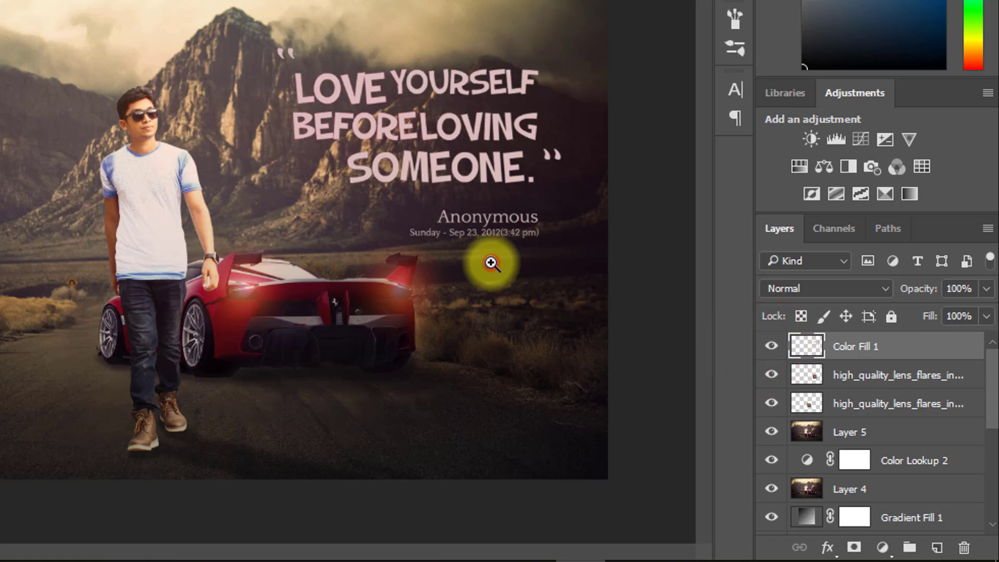
Erase the Anonymous line and the date line below the quote, and reduce the quote layer's opacity to 61%
{"action": "left_click", "coordinate": [491, 264]}
{"action": "key", "text": "e"}
{"action": "mouse_move", "coordinate": [379, 217]}
{"action": "left_mouse_down"}
{"action": "mouse_move", "coordinate": [509, 216]}
{"action": "mouse_move", "coordinate": [398, 212]}
{"action": "mouse_move", "coordinate": [471, 203]}
{"action": "mouse_move", "coordinate": [528, 223]}
{"action": "left_mouse_up"}
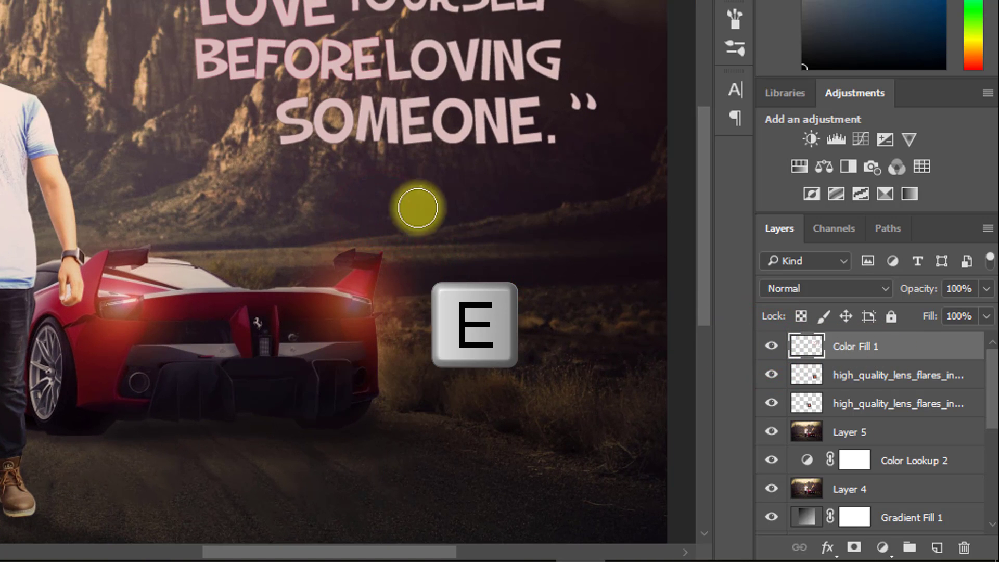
{"action": "left_click", "coordinate": [475, 245], "text": "alt"}
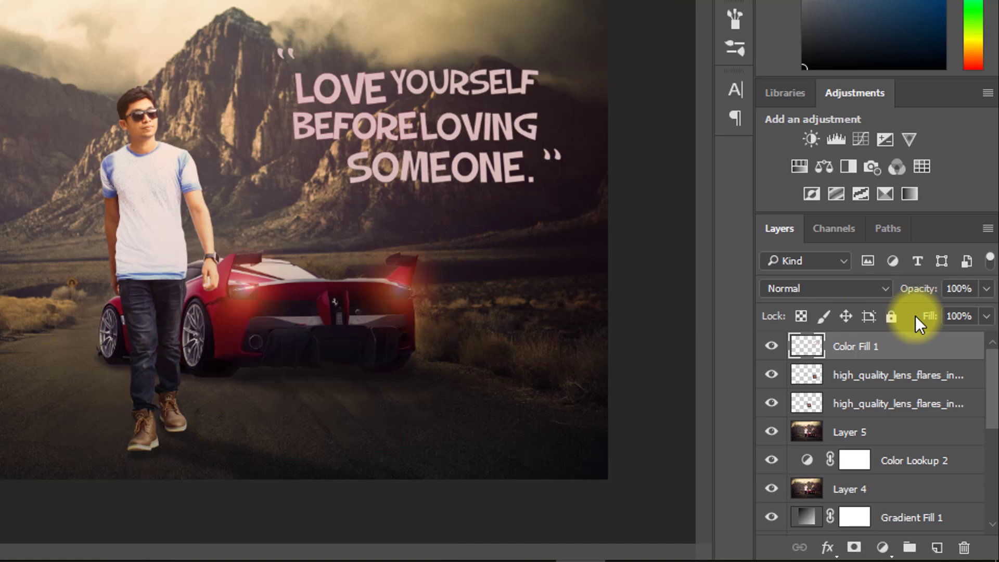
{"action": "mouse_move", "coordinate": [919, 294]}
{"action": "left_mouse_down"}
{"action": "mouse_move", "coordinate": [891, 295]}
{"action": "mouse_move", "coordinate": [904, 294]}
{"action": "left_mouse_up"}
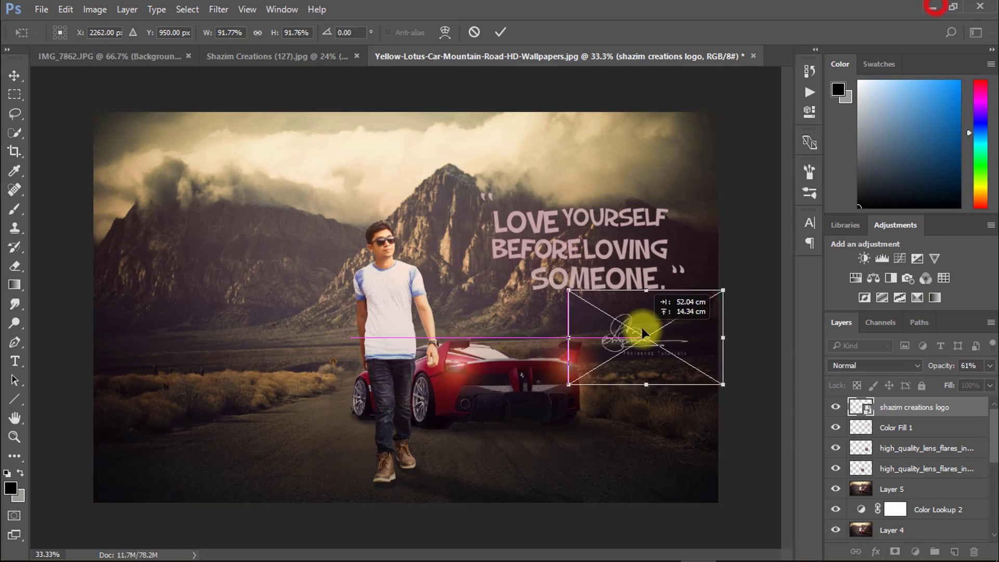
Place the shazim creations logo below the quote and adjust its size and position
{"action": "left_click_drag", "start_coordinate": [642, 330], "coordinate": [652, 322]}
{"action": "left_click_drag", "start_coordinate": [712, 377], "coordinate": [722, 373]}
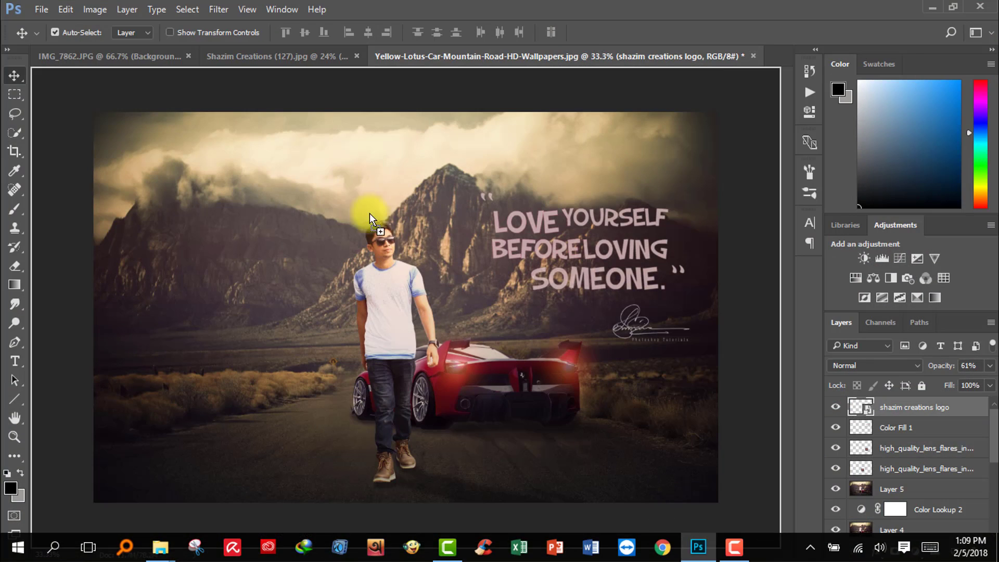
Place the flying_birds_07 image in the sky above the left mountains, enlarge it to about 108% and lower its opacity to 42%
{"action": "left_click_drag", "start_coordinate": [369, 214], "coordinate": [367, 207]}
{"action": "left_click_drag", "start_coordinate": [404, 286], "coordinate": [285, 153]}
{"action": "left_click_drag", "start_coordinate": [340, 133], "coordinate": [298, 164]}
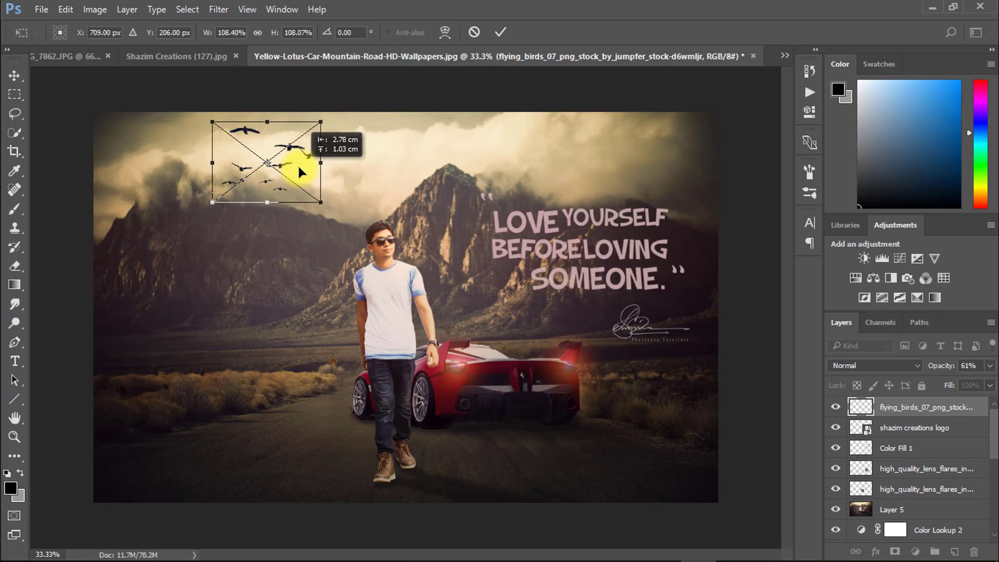
{"action": "key", "text": "Return"}
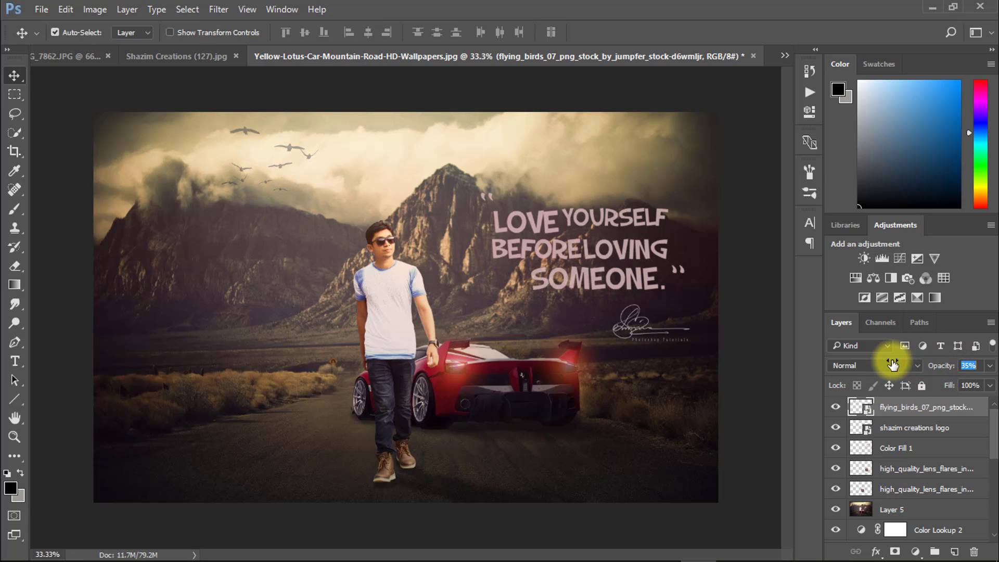
Place the second birds image, 289417ab992746f4d5238c5b898265f6, into the document and set its blend mode to Darken
{"action": "left_click", "coordinate": [932, 6]}
{"action": "left_click_drag", "start_coordinate": [828, 216], "coordinate": [480, 170]}
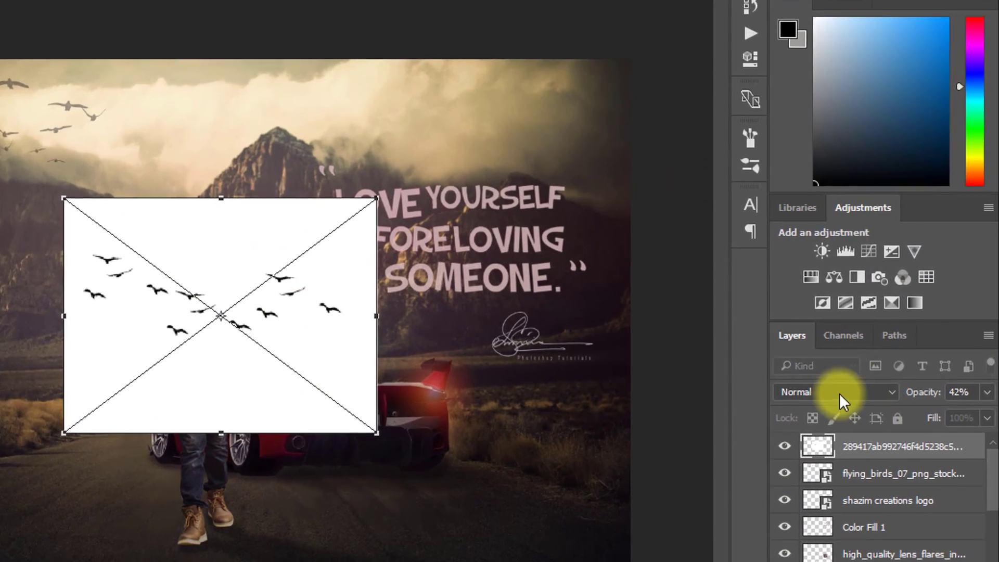
{"action": "left_click", "coordinate": [859, 367]}
{"action": "left_click", "coordinate": [838, 100]}
Shrink the second flock of birds, move it into the sky above the quote and reduce its opacity to 37%
{"action": "left_click_drag", "start_coordinate": [203, 267], "coordinate": [217, 79]}
{"action": "left_click_drag", "start_coordinate": [267, 99], "coordinate": [259, 170]}
{"action": "left_click_drag", "start_coordinate": [352, 46], "coordinate": [185, 154]}
{"action": "left_click_drag", "start_coordinate": [151, 231], "coordinate": [380, 109]}
{"action": "key", "text": "Return"}
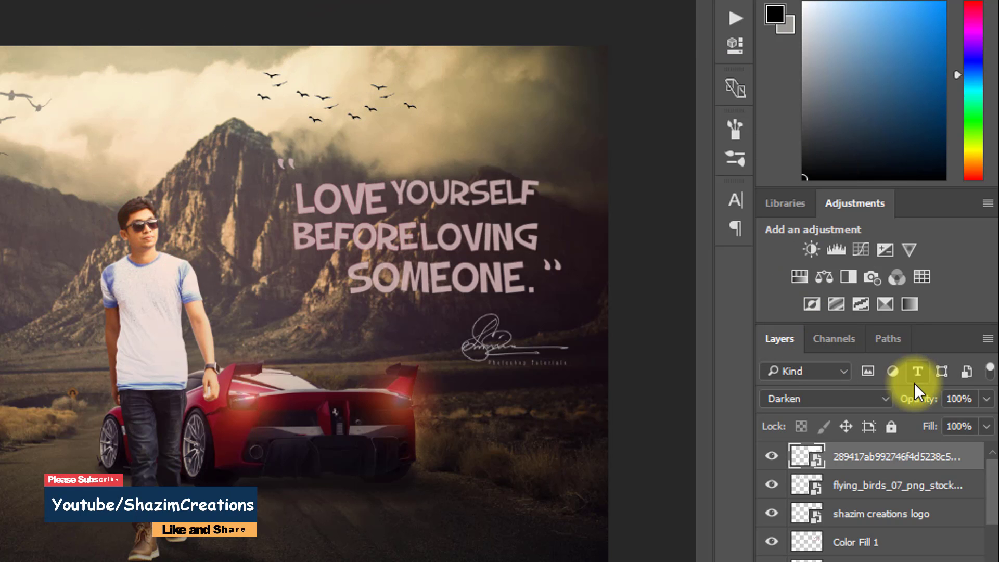
{"action": "left_click_drag", "start_coordinate": [919, 398], "coordinate": [863, 400]}
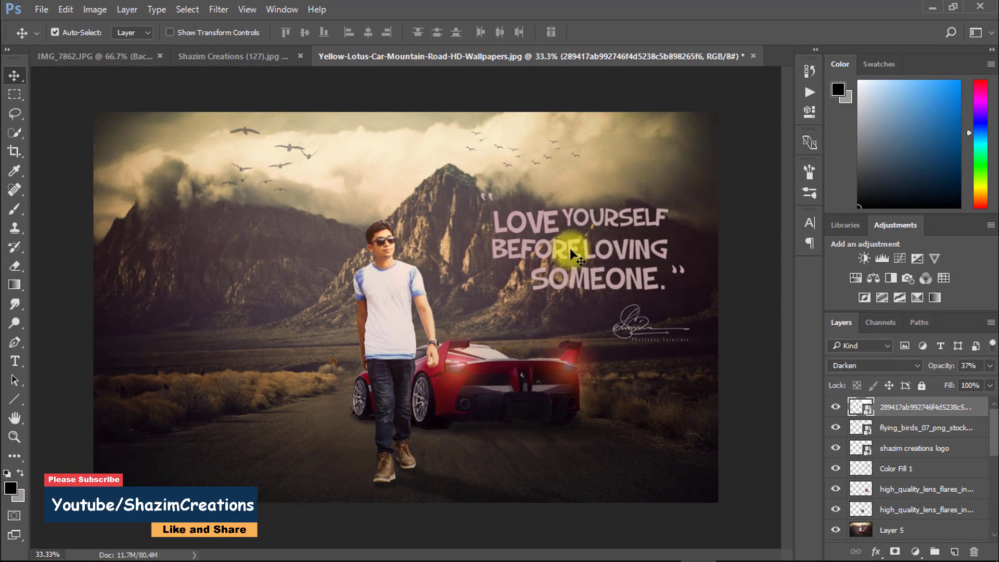
Scale down the flying_birds_07 flock, shift it towards the man in the sky and set its opacity to 28%
{"action": "left_click", "coordinate": [911, 432]}
{"action": "key", "text": "ctrl+t"}
{"action": "left_click_drag", "start_coordinate": [322, 117], "coordinate": [293, 137]}
{"action": "left_click_drag", "start_coordinate": [272, 179], "coordinate": [319, 151]}
{"action": "key", "text": "Return"}
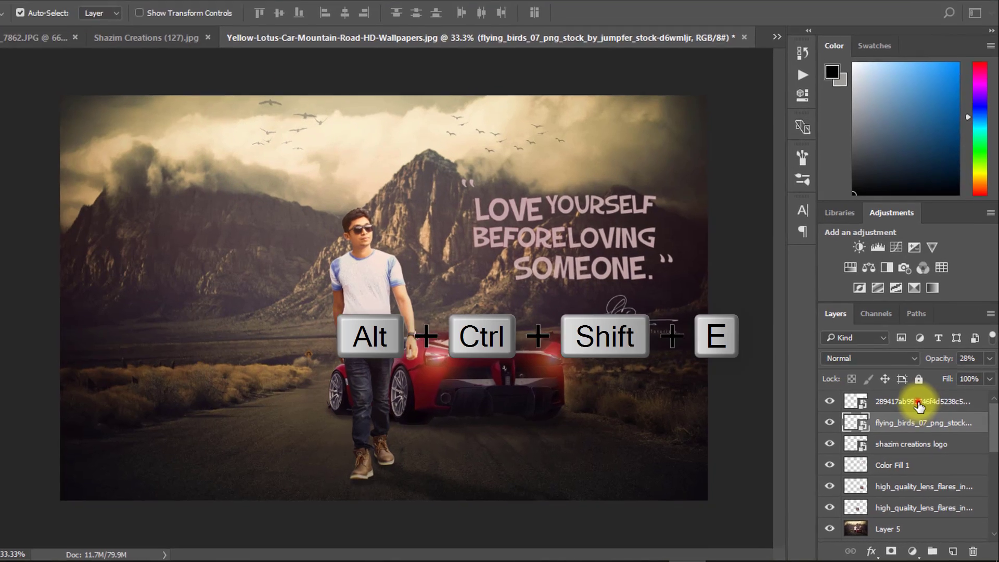
Stamp all visible layers into a new merged layer above the topmost birds layer
{"action": "left_click", "coordinate": [916, 407]}
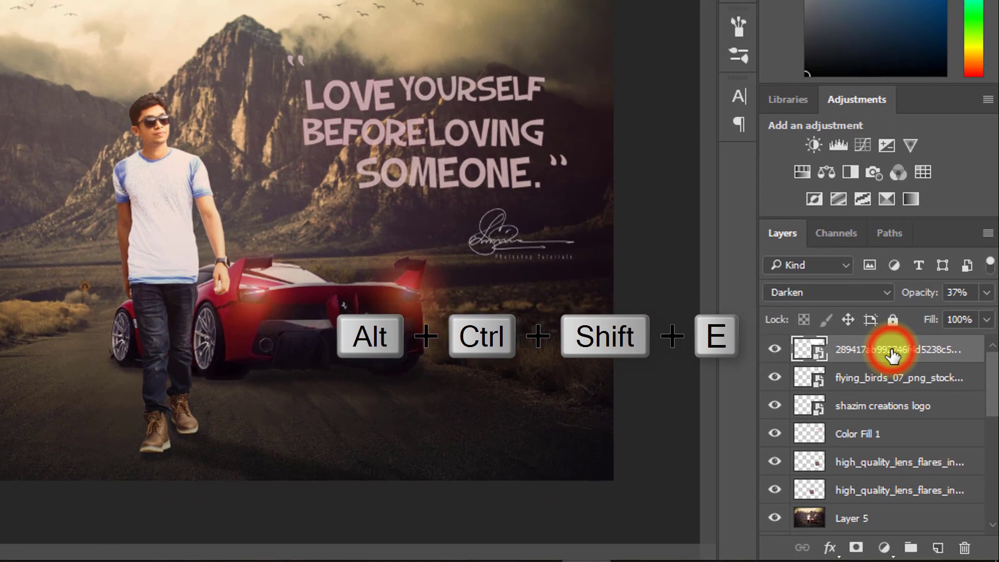
{"action": "key", "text": "ctrl+alt+shift+e"}
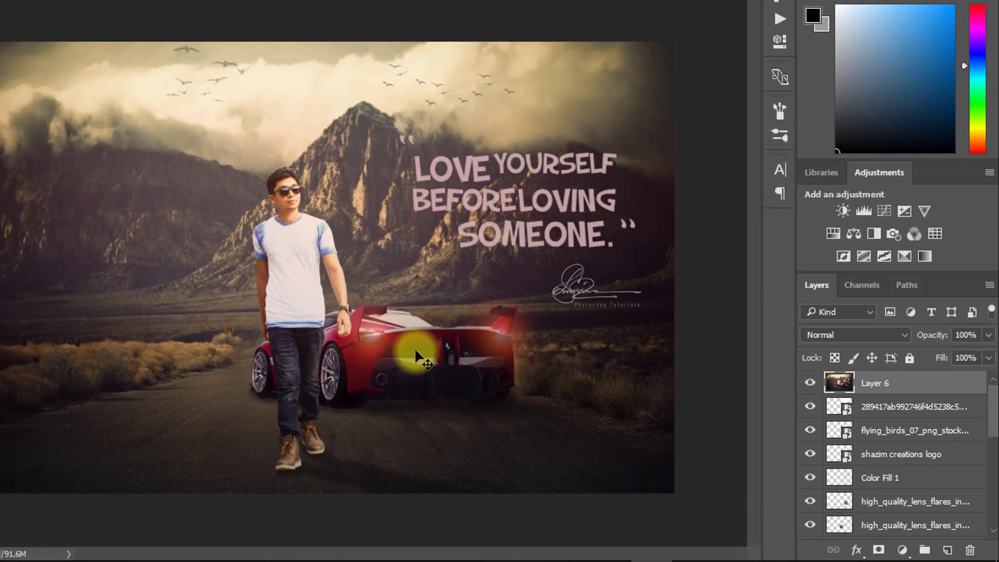
{"action": "left_click", "coordinate": [20, 197], "text": "ctrl"}
{"action": "left_click", "coordinate": [585, 350], "text": "alt"}
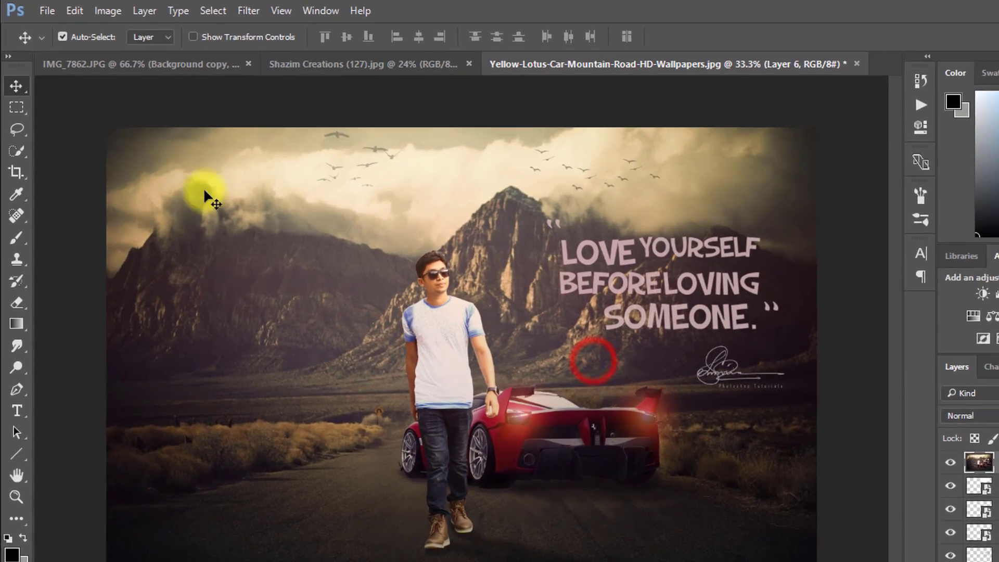
Resize the image proportionally to a width of 3500 pixels at a resolution of 300 pixels/inch
{"action": "left_click", "coordinate": [95, 9]}
{"action": "left_click", "coordinate": [146, 113]}
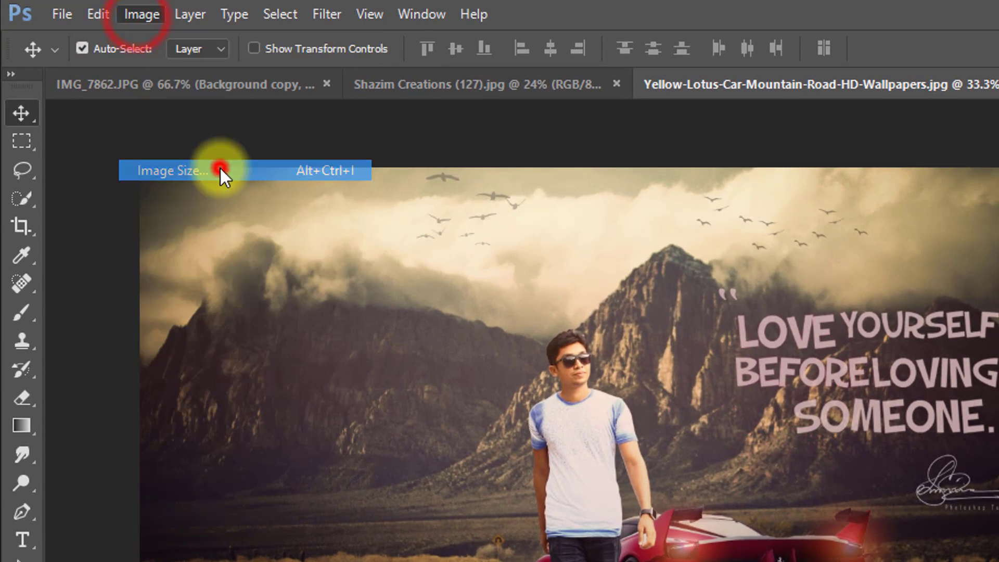
{"action": "left_click_drag", "start_coordinate": [896, 290], "coordinate": [813, 290]}
{"action": "left_click_drag", "start_coordinate": [906, 286], "coordinate": [899, 285]}
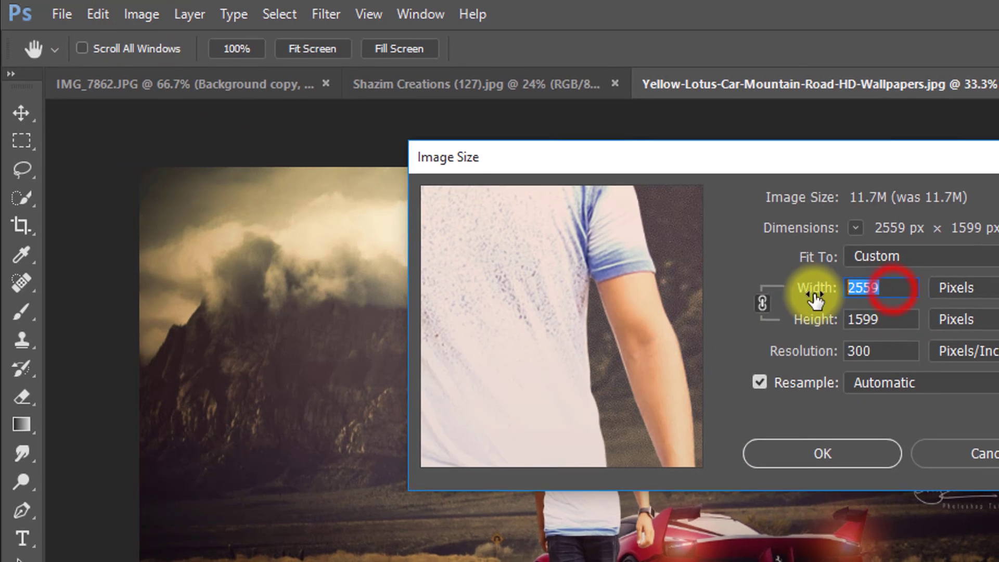
{"action": "type", "text": "35"}
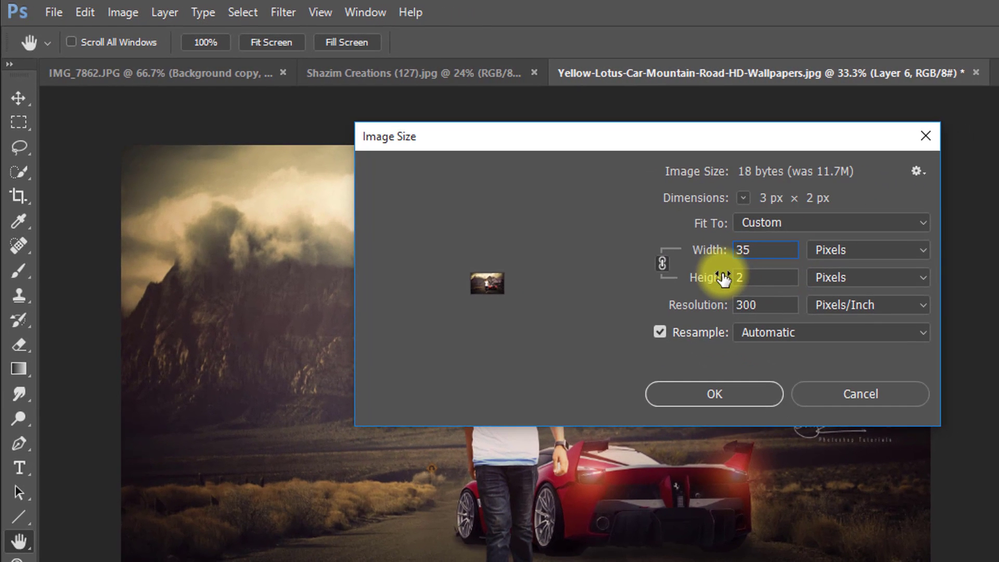
{"action": "key", "text": "BackSpace"}
{"action": "type", "text": "500"}
{"action": "left_click_drag", "start_coordinate": [764, 277], "coordinate": [706, 275]}
{"action": "left_click_drag", "start_coordinate": [759, 308], "coordinate": [711, 303]}
{"action": "type", "text": "300"}
{"action": "left_click", "coordinate": [715, 394]}
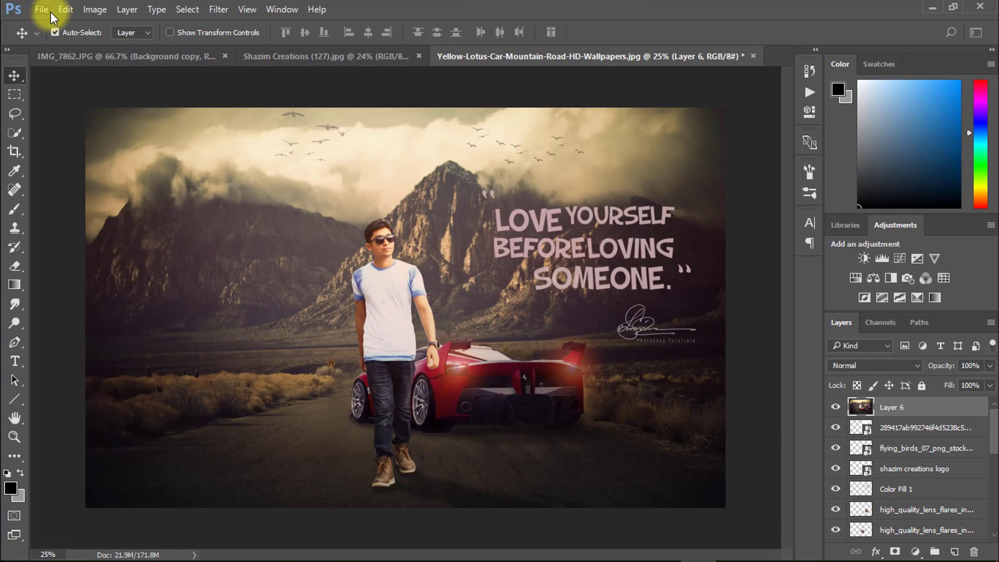
Save the composite to the Desktop as a JPEG named "Manipulation photo" with maximum quality 12 and the Baseline ("Standard") format option
{"action": "left_click", "coordinate": [49, 13]}
{"action": "left_click", "coordinate": [55, 173]}
{"action": "left_click", "coordinate": [73, 118]}
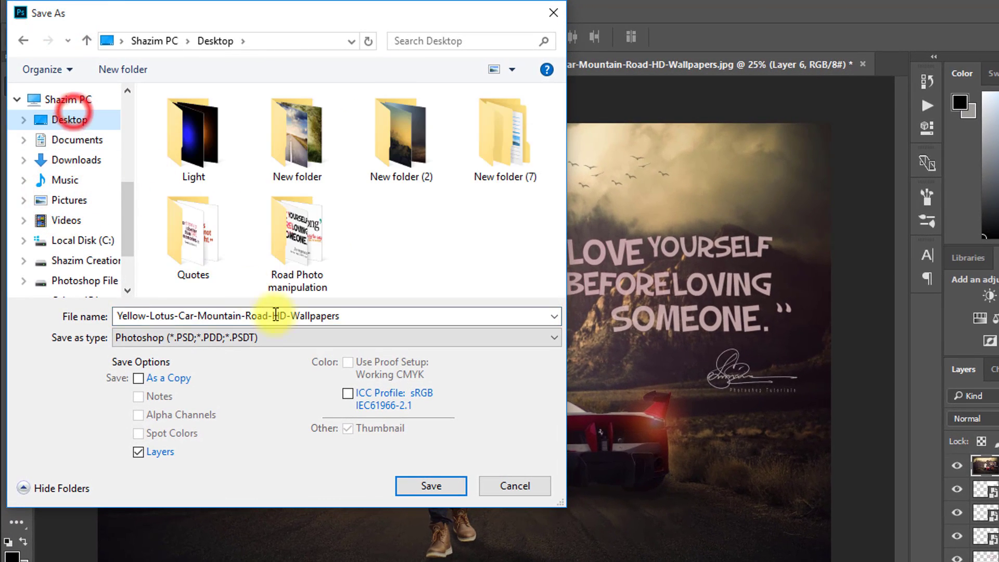
{"action": "left_click", "coordinate": [266, 337]}
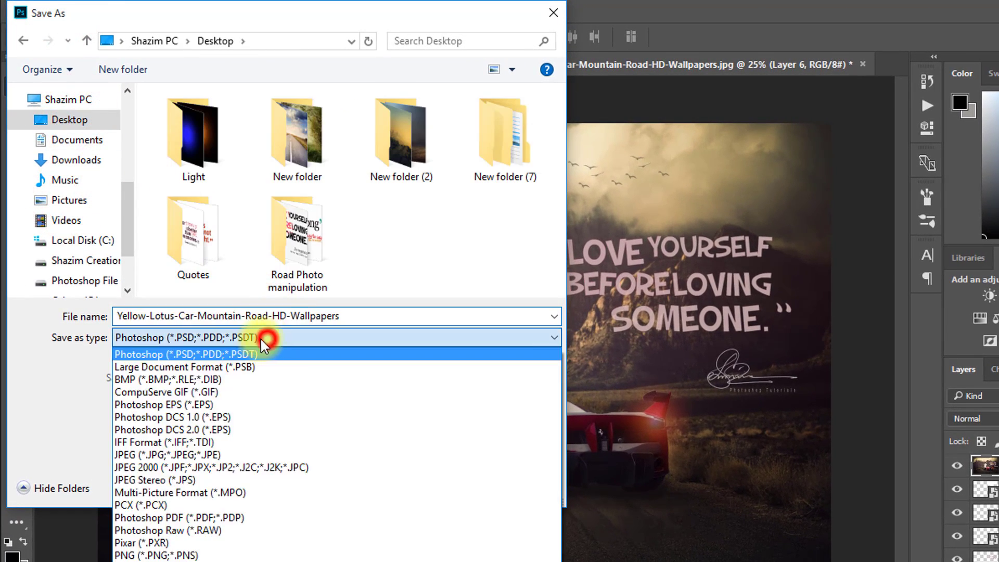
{"action": "left_click", "coordinate": [194, 453]}
{"action": "left_click", "coordinate": [208, 308]}
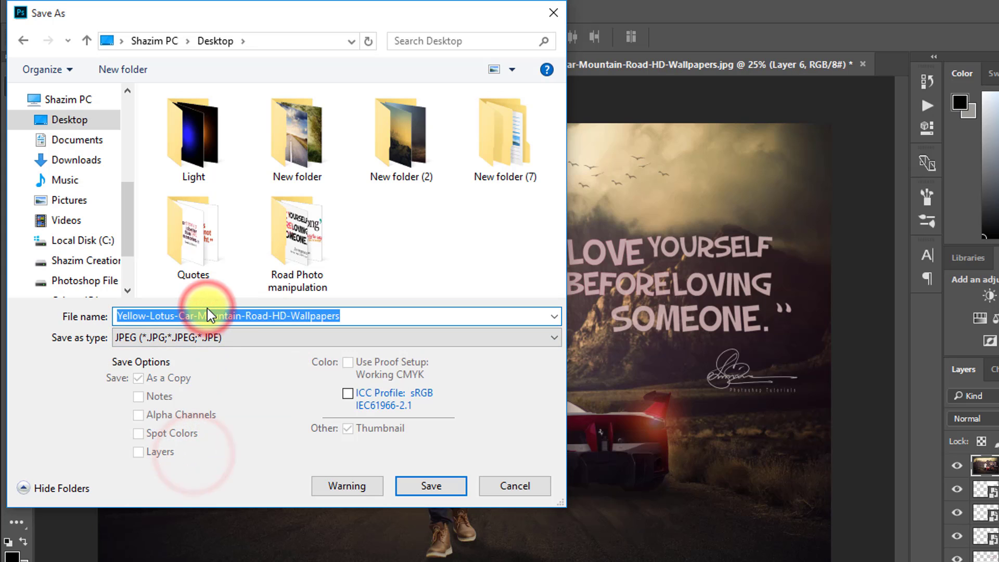
{"action": "type", "text": "Manipulation photo"}
{"action": "left_click", "coordinate": [442, 487]}
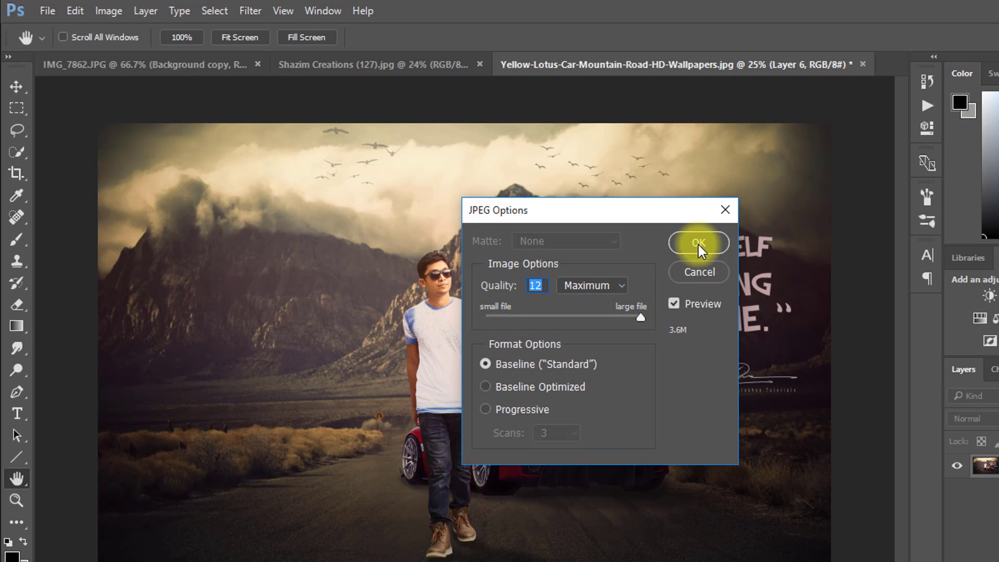
{"action": "left_click", "coordinate": [699, 244]}
{"action": "key", "text": "v"}
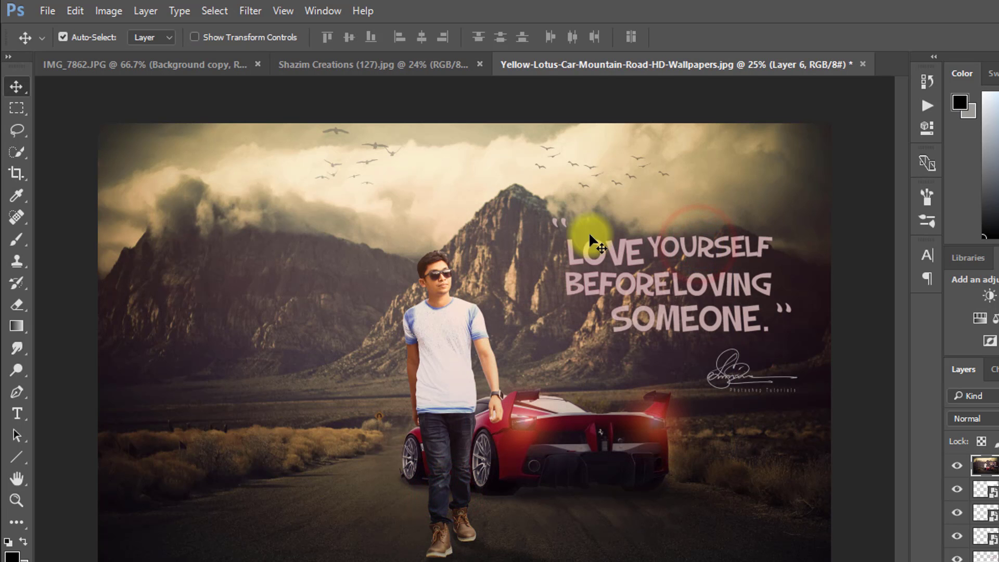